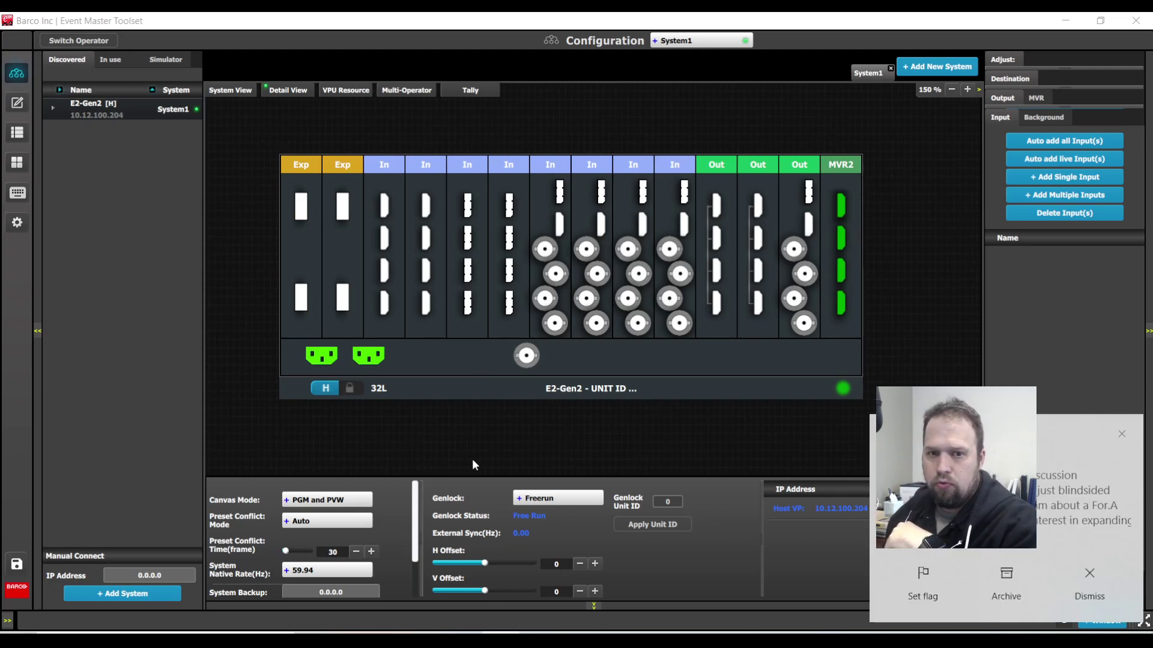
left_click(1121, 434)
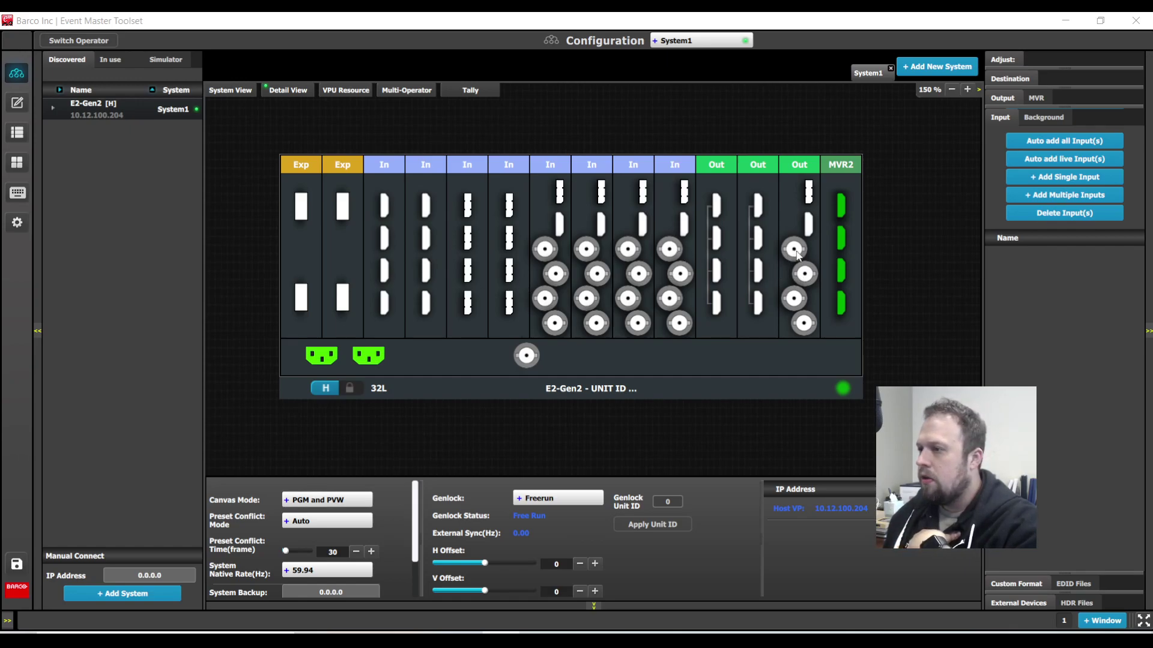
left_click(794, 248)
left_click(1016, 81)
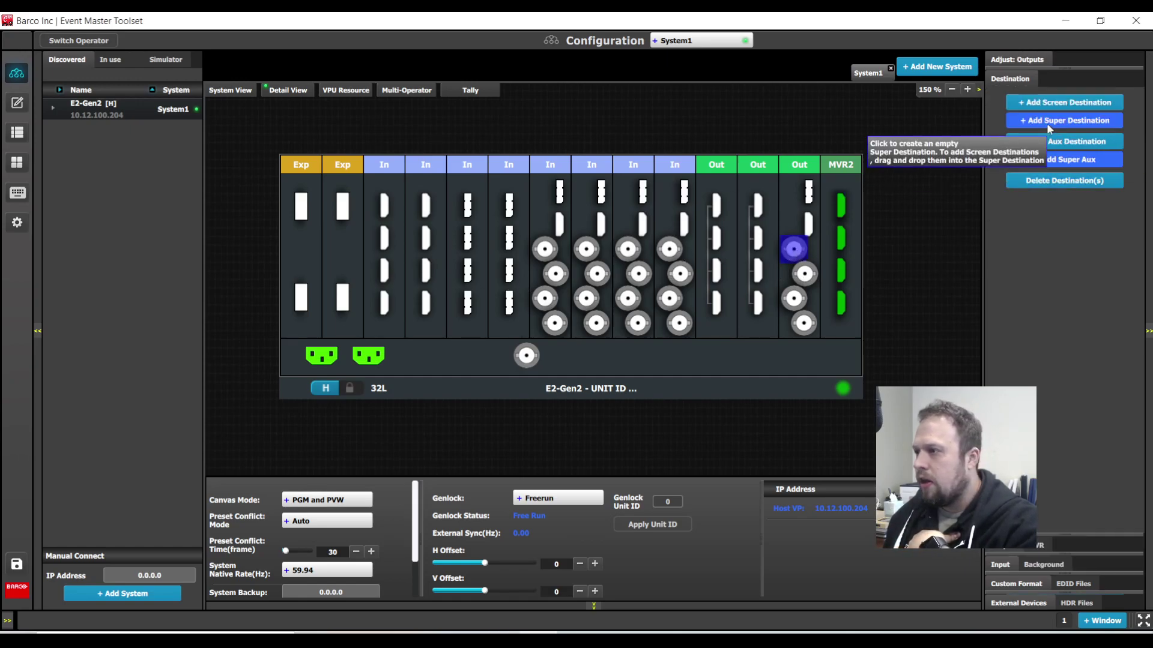
left_click(1056, 102)
left_click_drag(747, 272, 844, 217)
left_click_drag(733, 298, 898, 219)
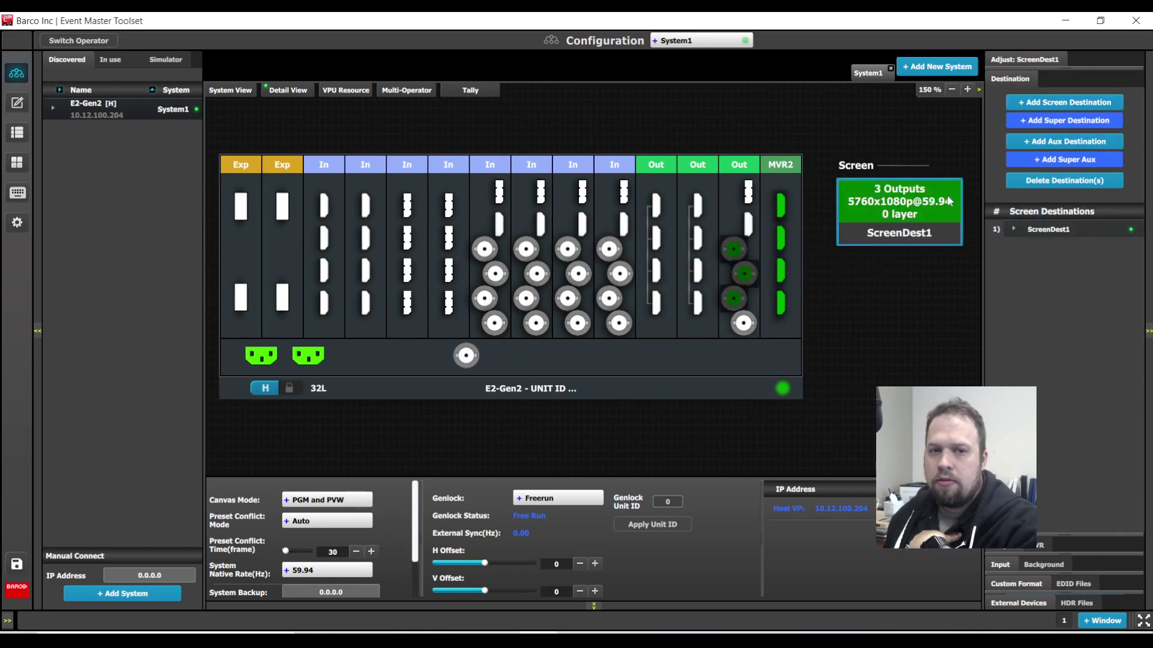
- Add mix layers to ScreenDest1 in its settings so it has four layers
left_click(1028, 62)
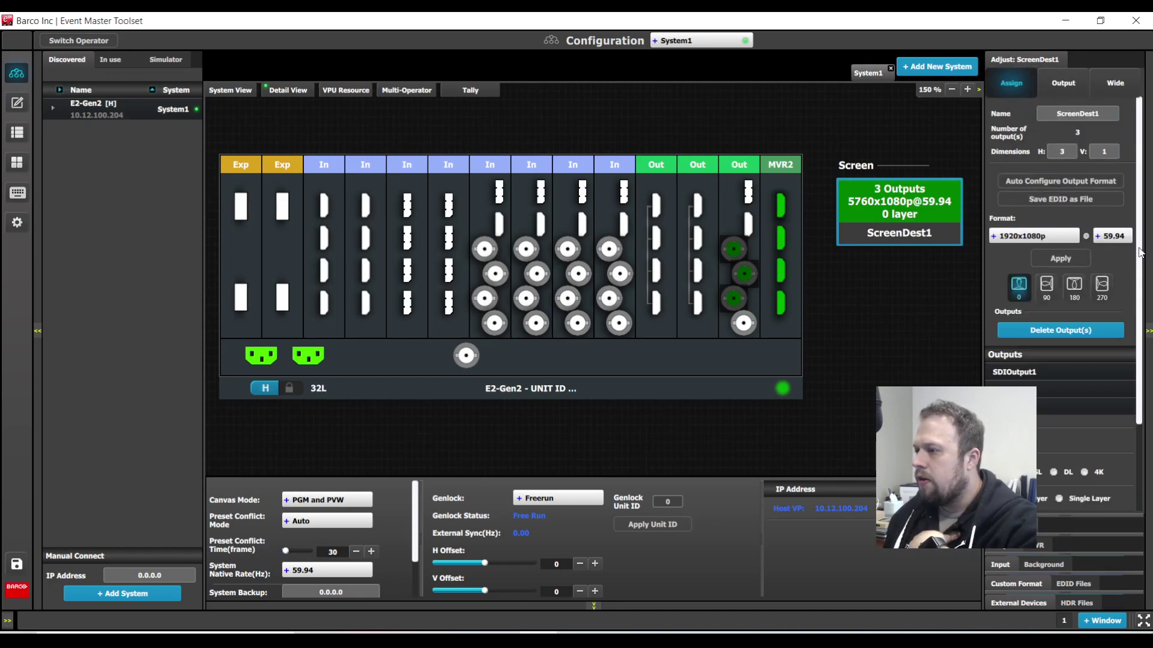
scroll(1140, 252, "down", 3)
left_click(1070, 420)
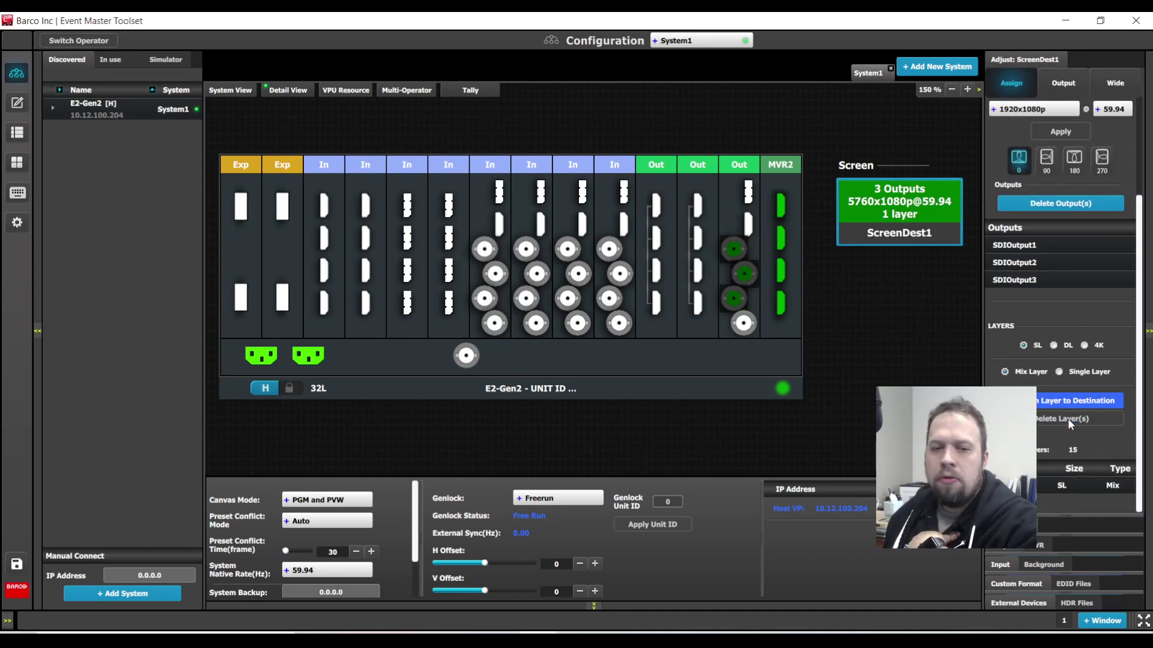
left_click(1056, 402)
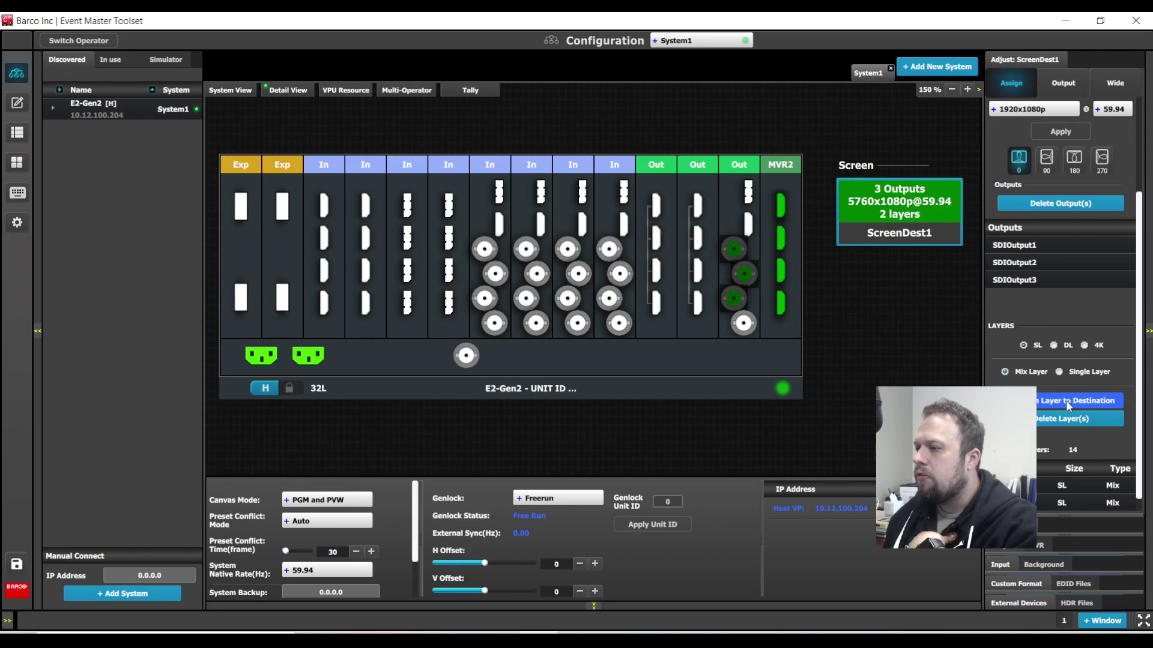
left_click(1067, 404)
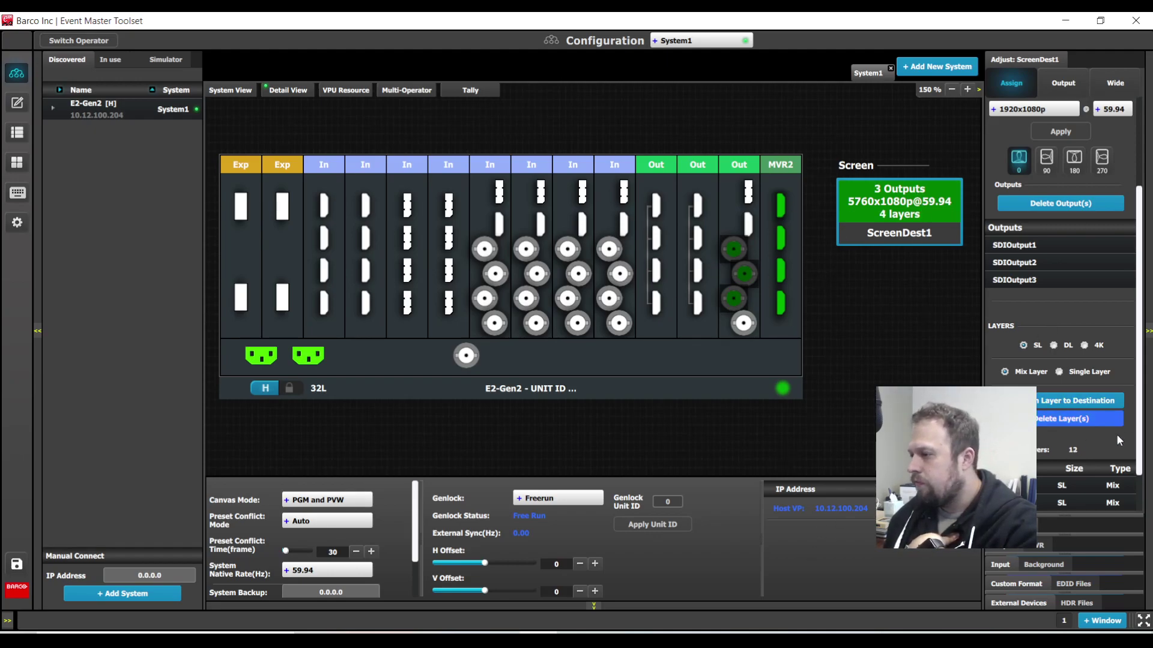
left_click(1006, 565)
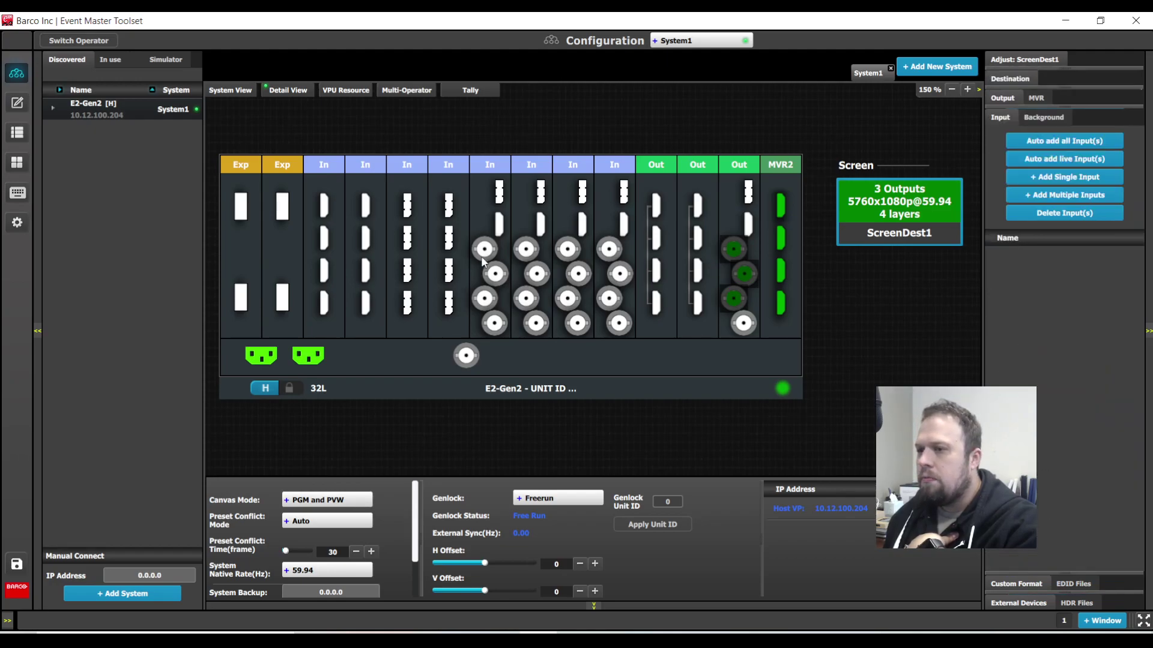
- Select the In connectors on the first two input cards and add them as SDIInput1–SDIInput6
mouse_move(482, 259)
left_mouse_down()
mouse_move(496, 275)
mouse_move(480, 300)
mouse_move(498, 339)
mouse_move(542, 328)
mouse_move(526, 298)
left_mouse_up()
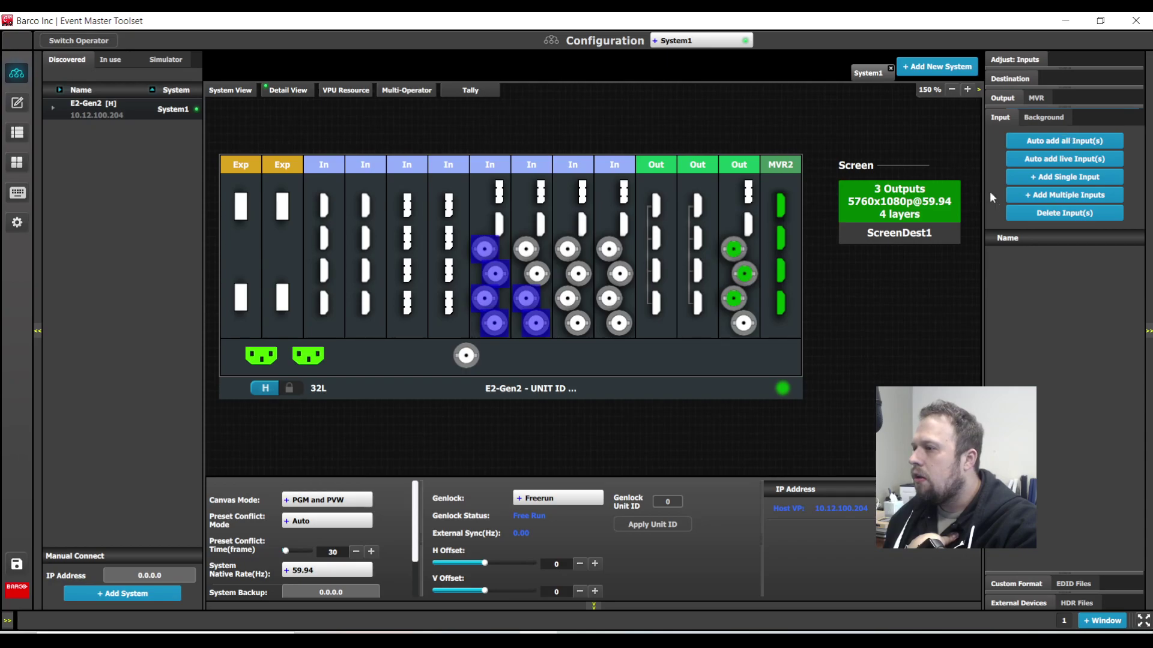
left_click(1027, 197)
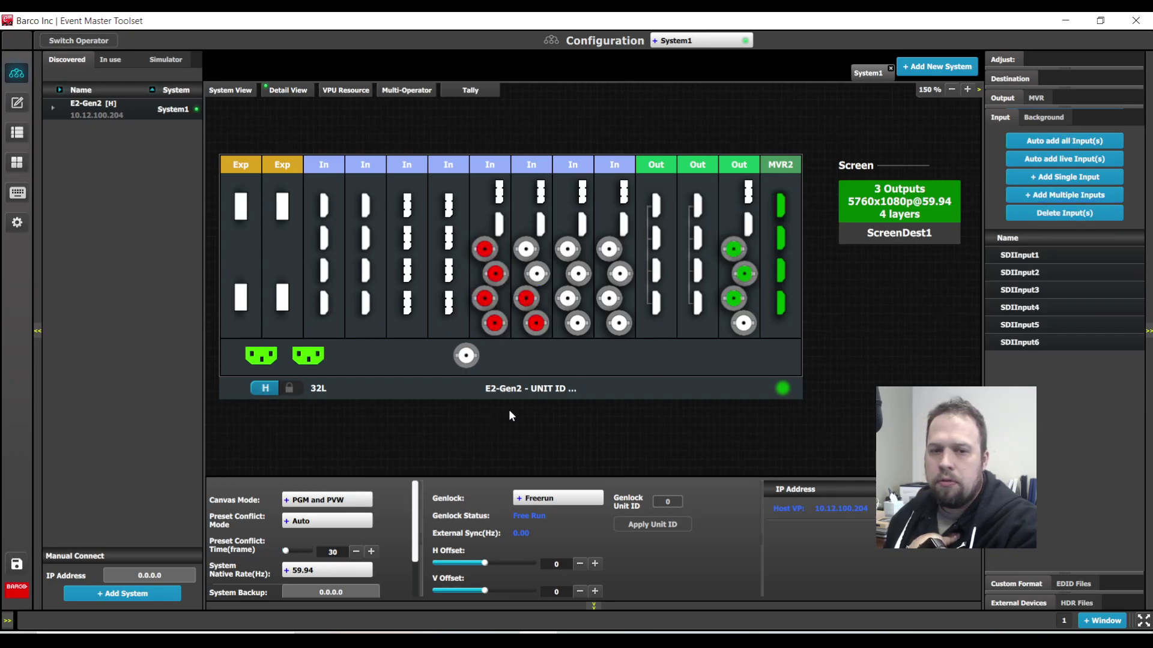
left_click(1110, 438)
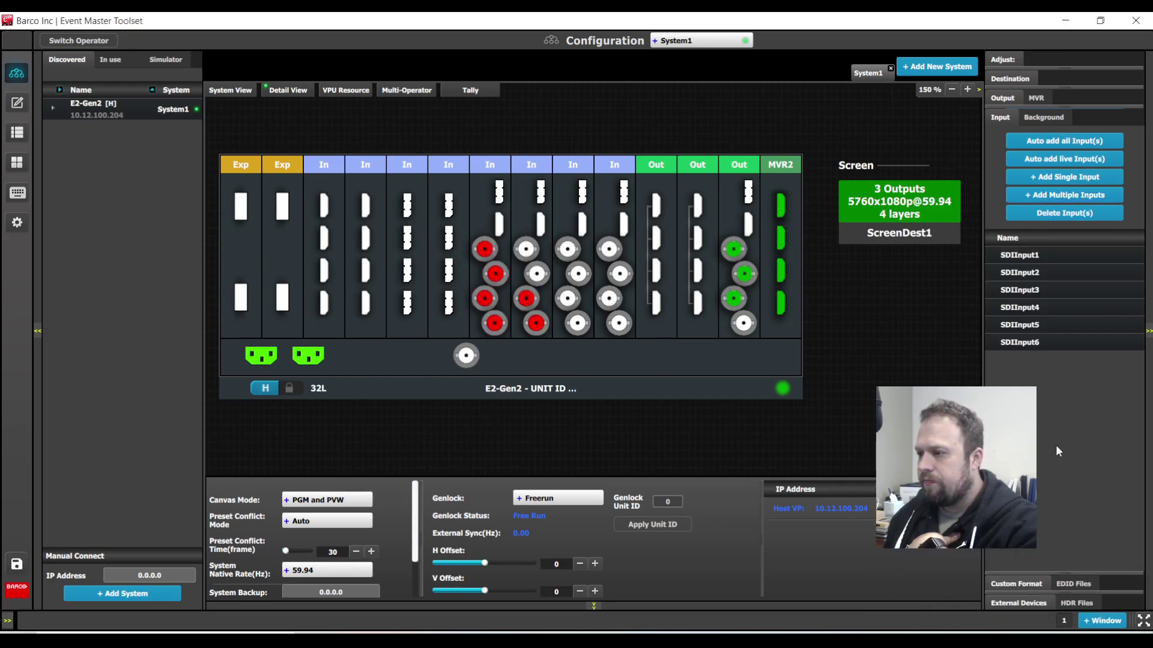
- Go to the Programming page and toggle the input list between thumbnail and list views
left_click(17, 103)
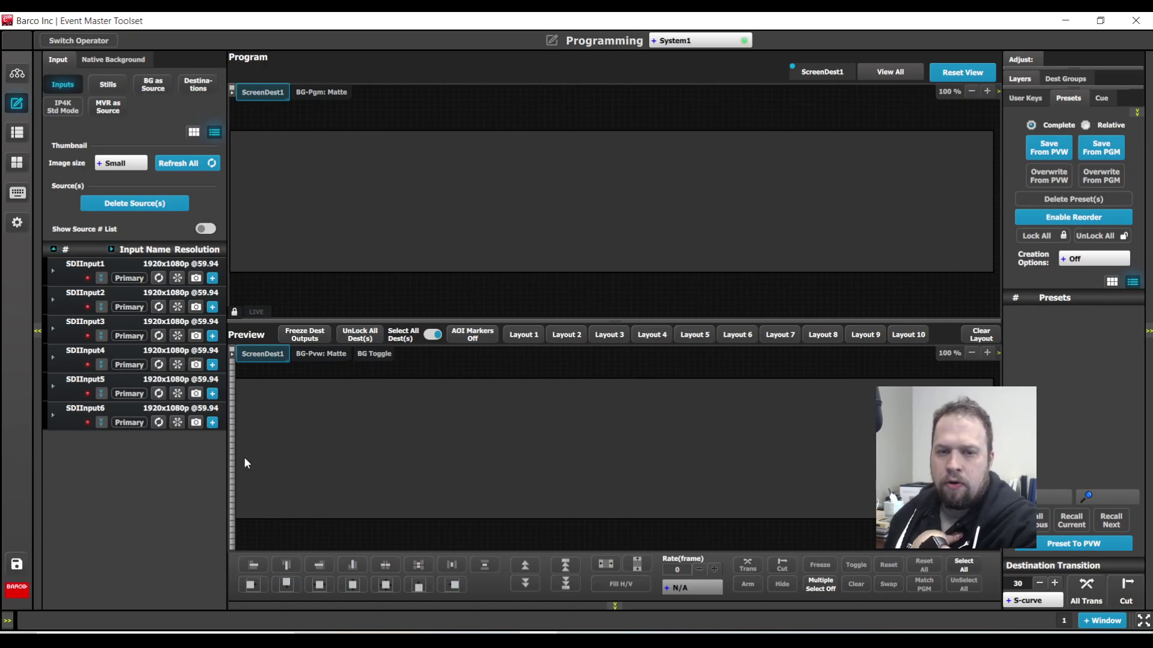
left_click(194, 132)
left_click(213, 132)
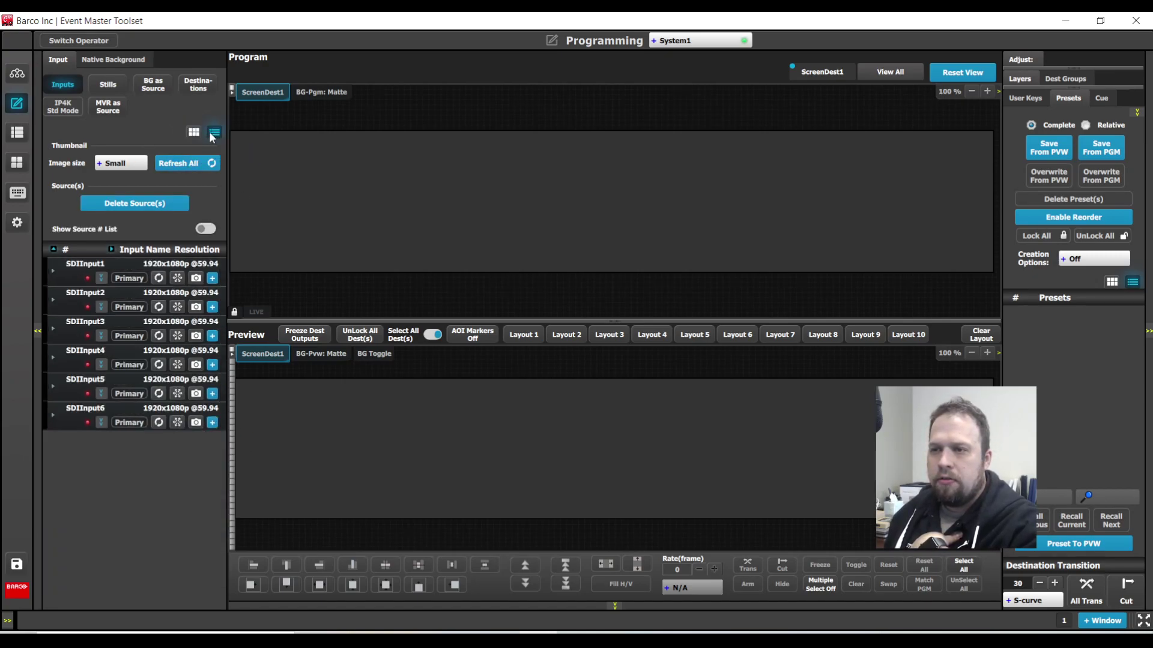
left_click(214, 137)
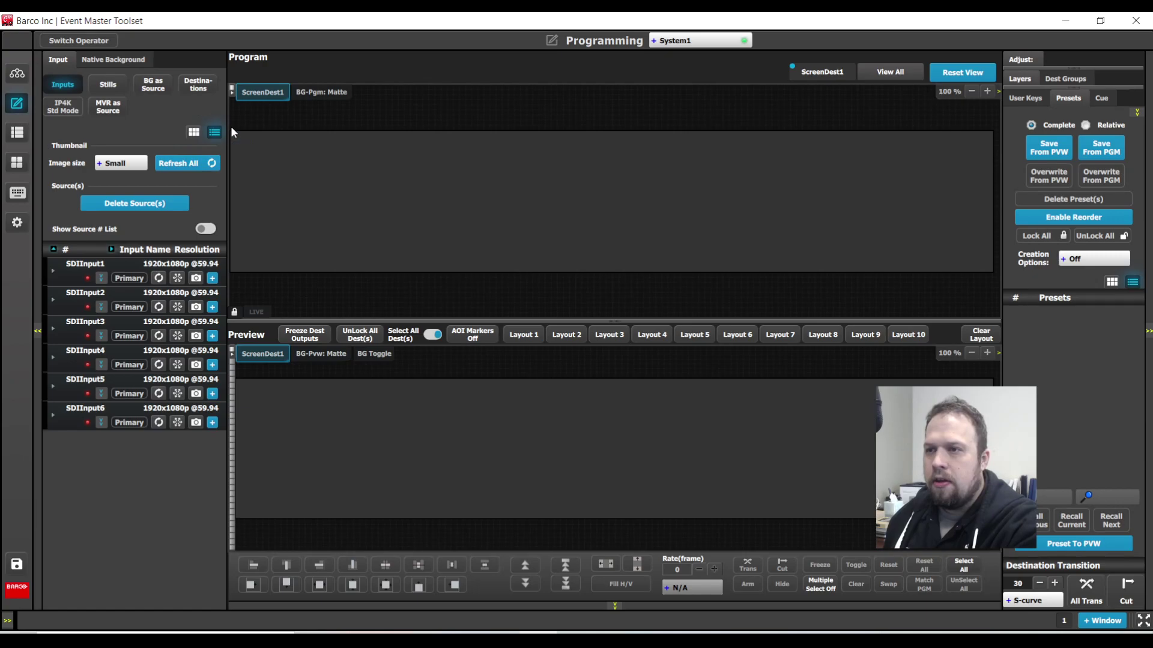
left_click(193, 133)
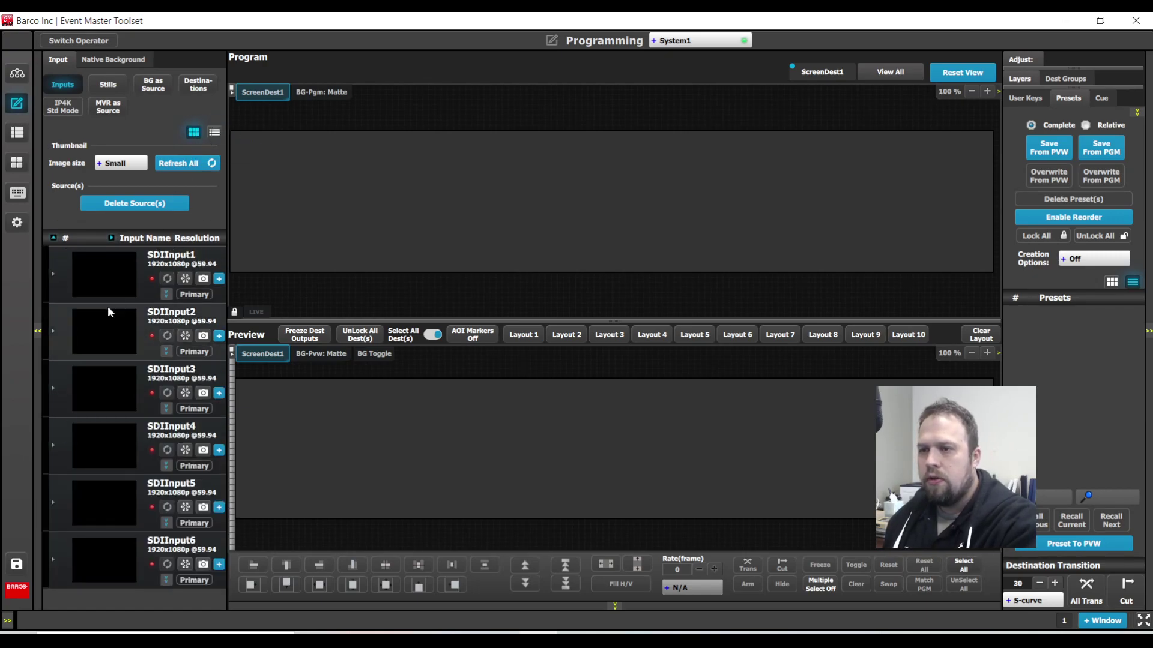
- Give SDIInput1 and SDIInput2 the CAM 1 and CAM 2 images from Student Thumbdrive > Source Thumbnails
left_click(120, 280)
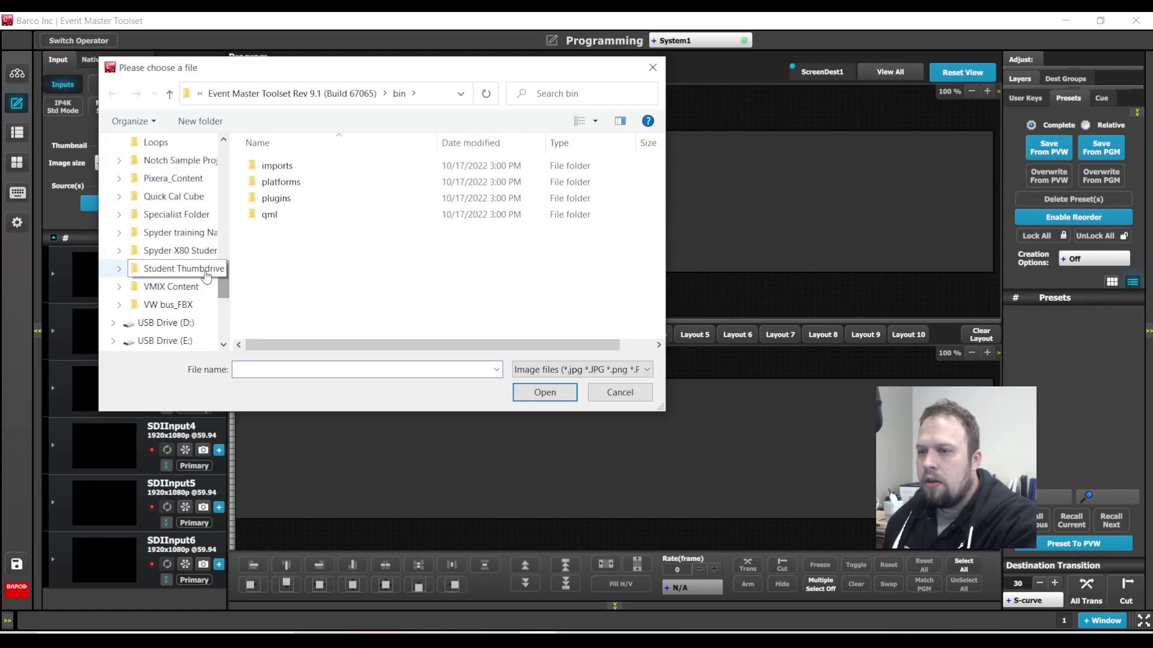
left_click(192, 268)
left_click(307, 233)
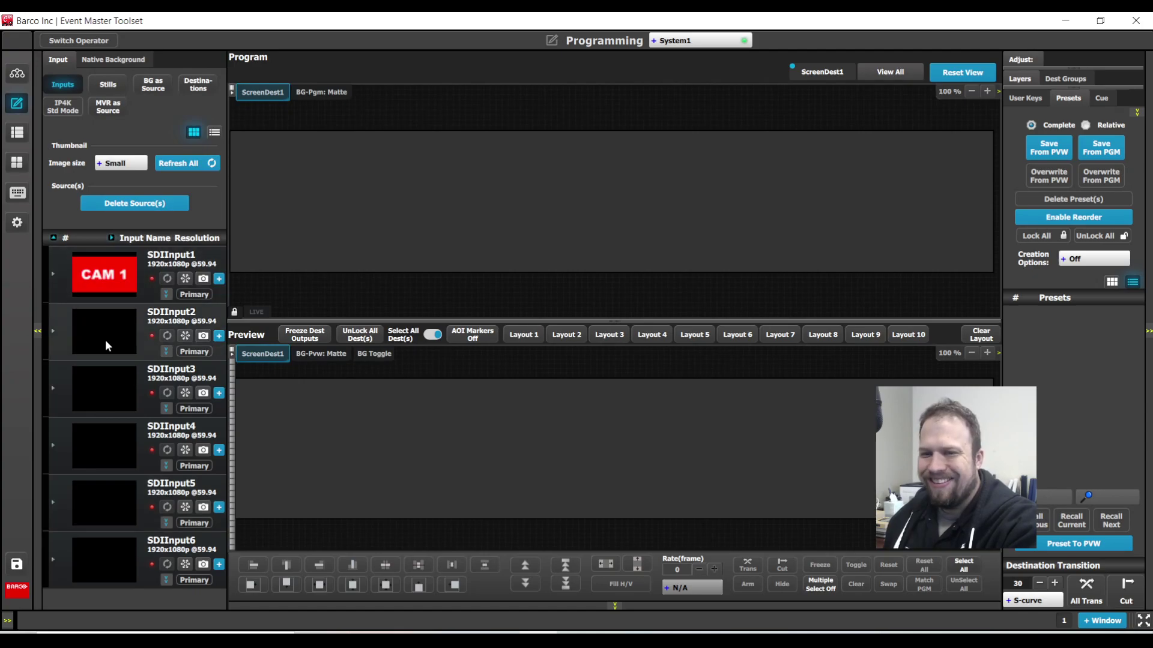
left_click(107, 346)
left_click(363, 277)
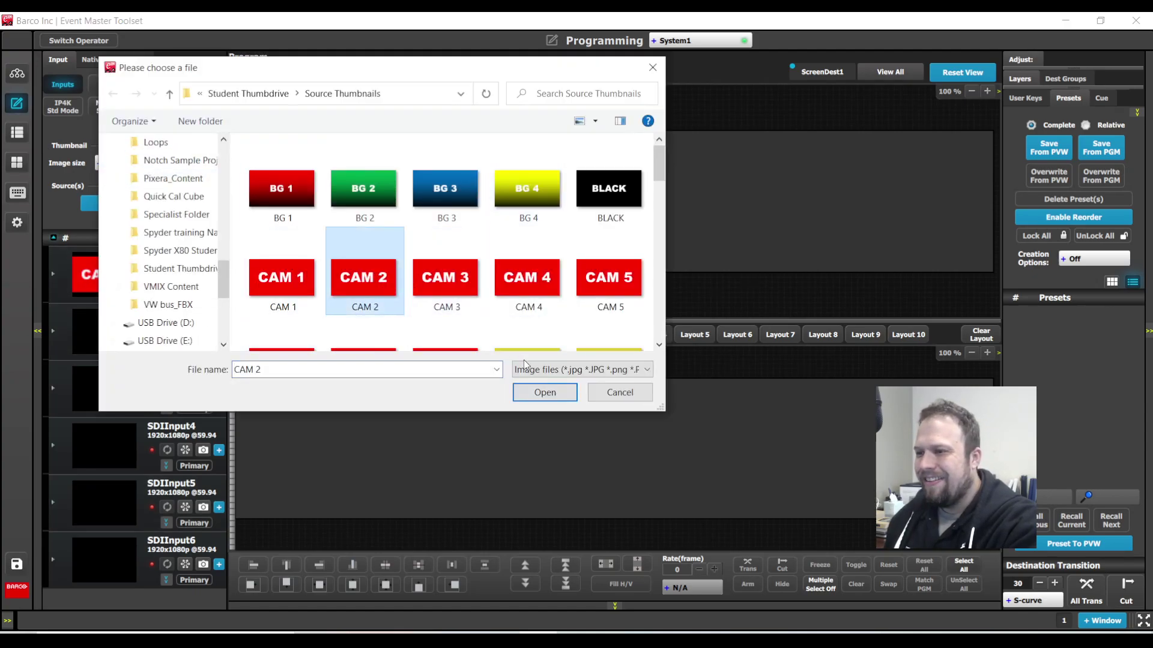
left_click(545, 392)
- Give SDIInput3 and SDIInput4 the CAM 3 and CAM 4 thumbnail images
left_click(134, 396)
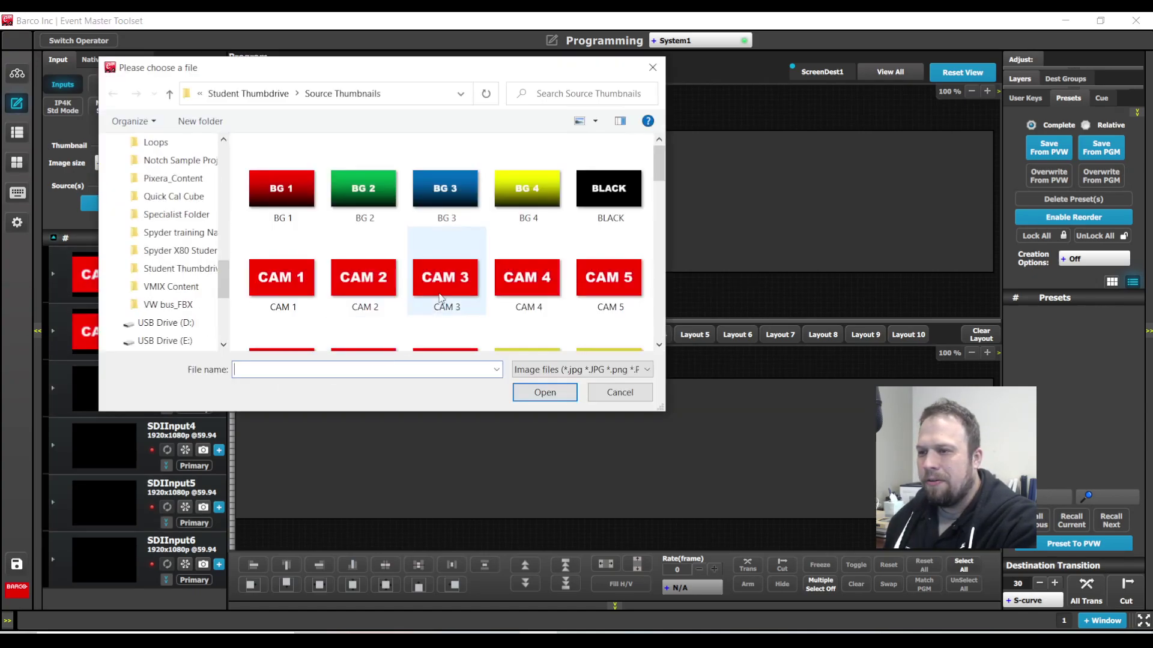
scroll(439, 298, "down", 1)
left_click(445, 227)
left_click(544, 392)
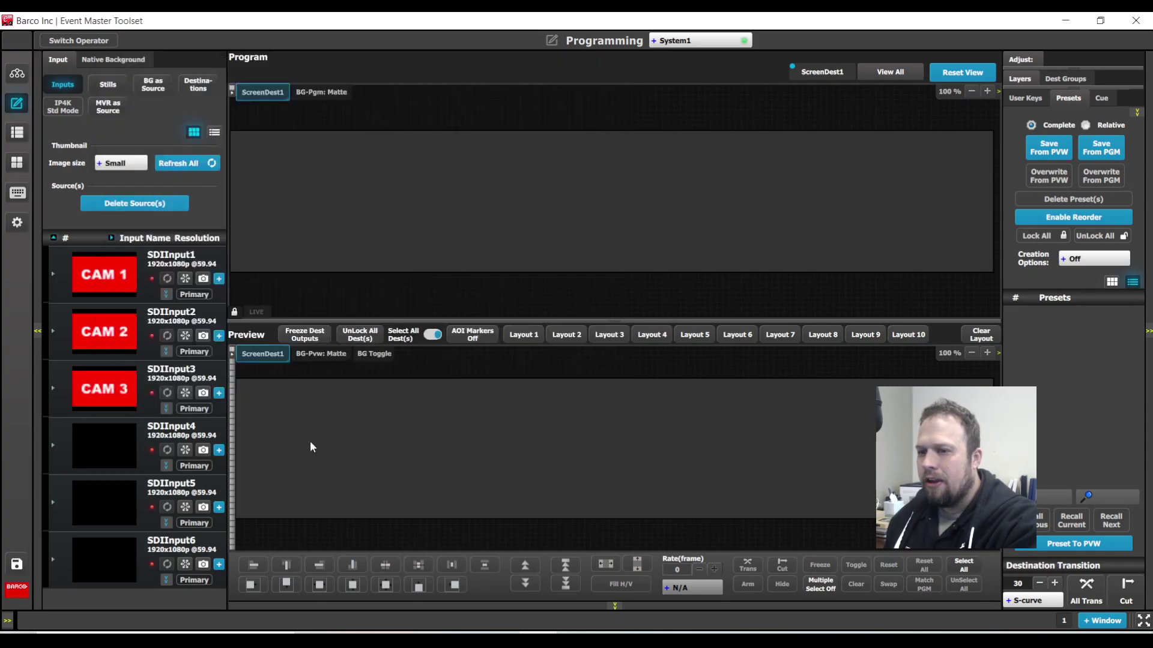
left_click(108, 447)
left_click(528, 282)
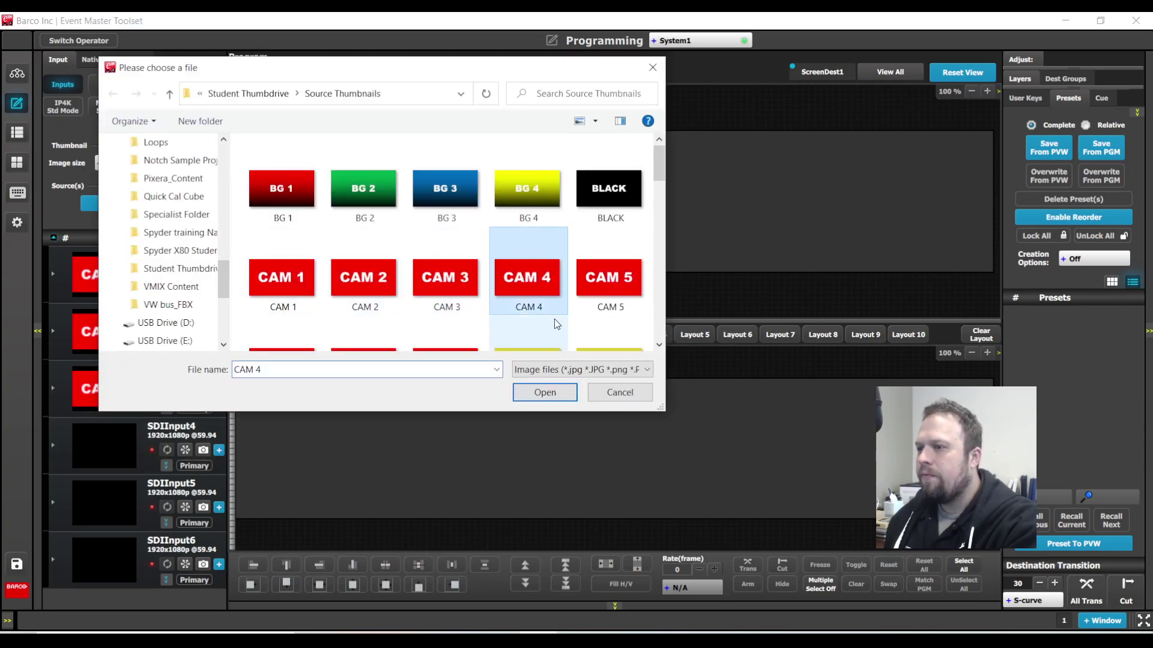
left_click(544, 391)
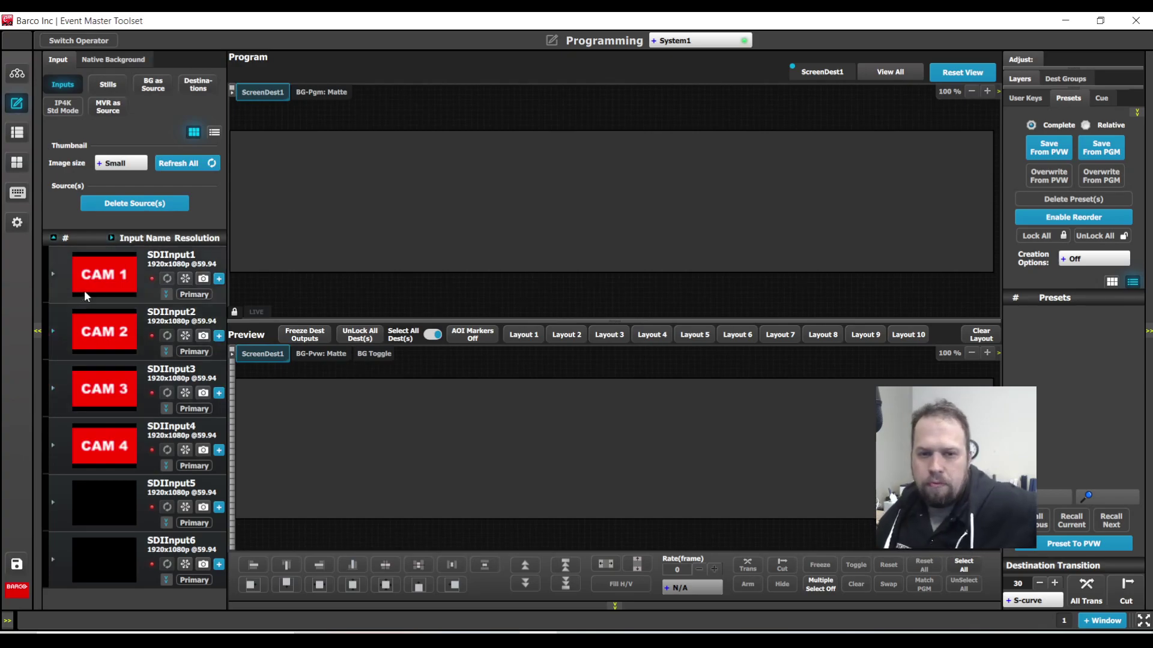
- Place SDIInput1 (CAM 1) in Preview as a PIP layer, shrink it, and move it left at 75% zoom
left_click_drag(86, 295, 470, 459)
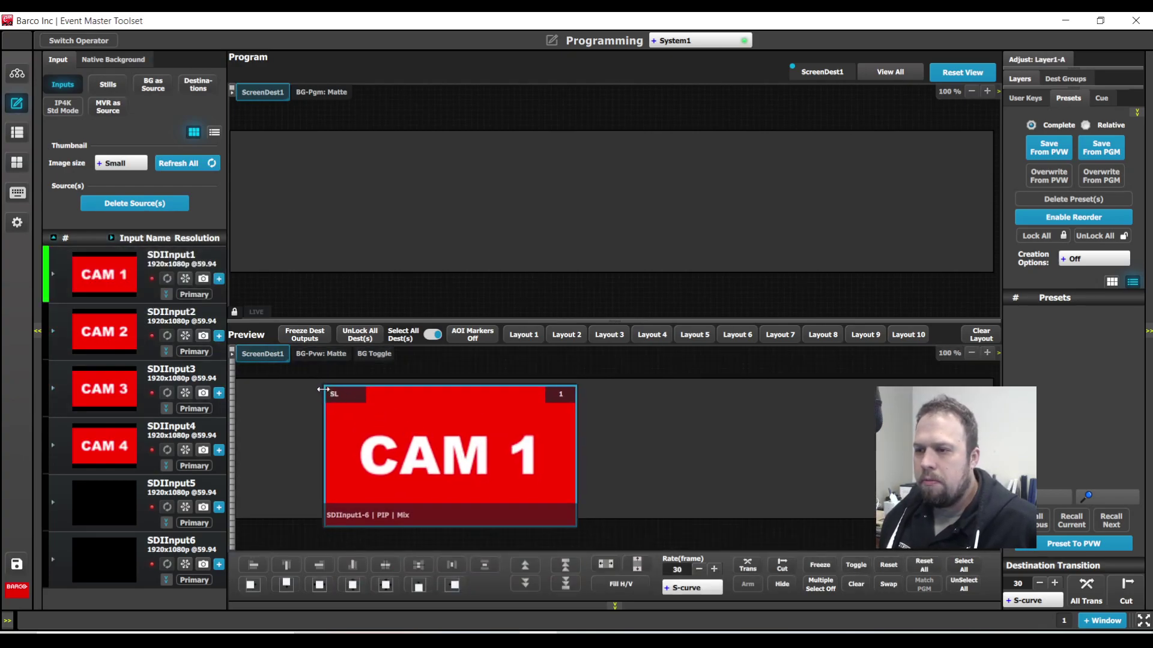
left_click_drag(323, 390, 360, 390)
left_click_drag(420, 432, 374, 428)
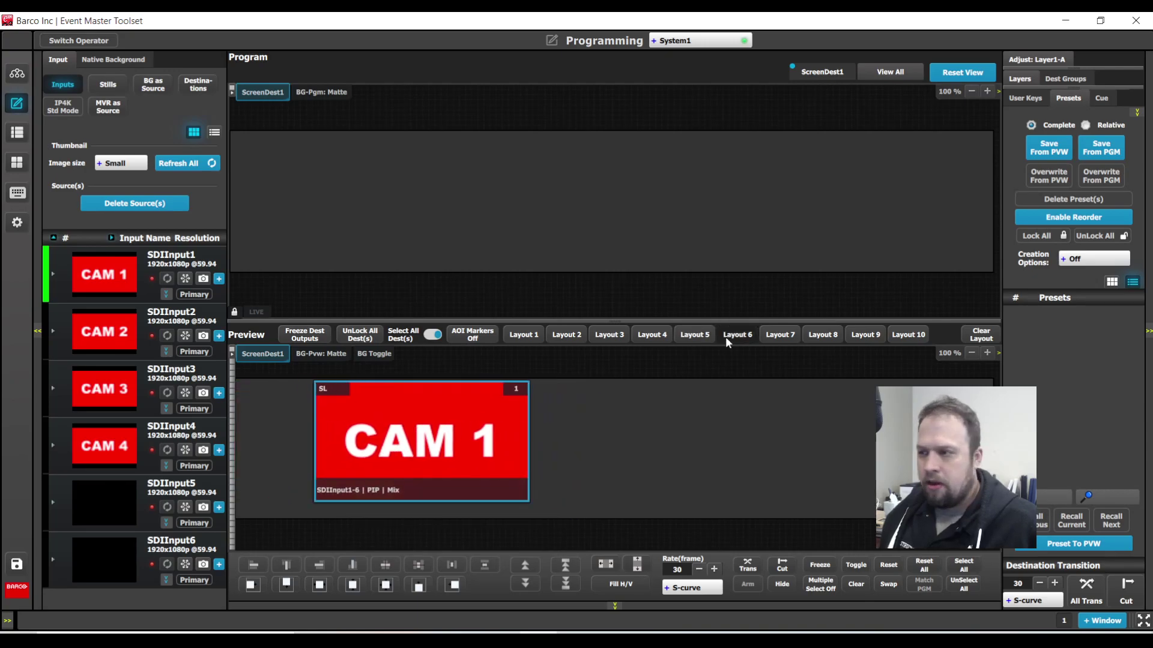
left_click(970, 353)
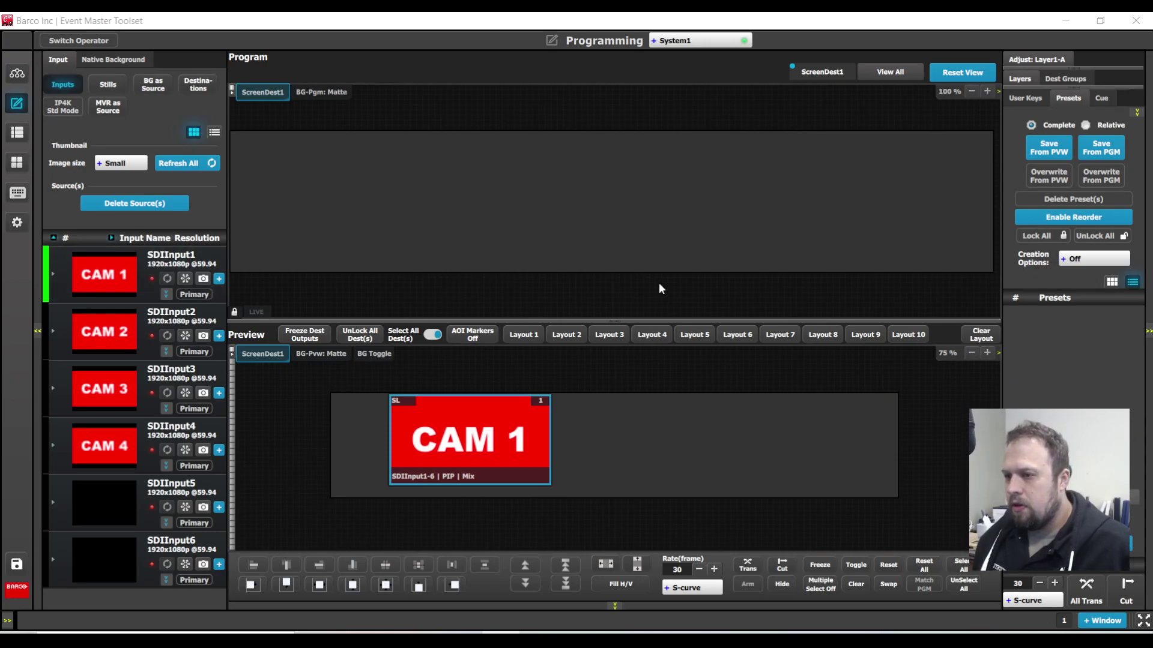
left_click_drag(504, 433, 455, 442)
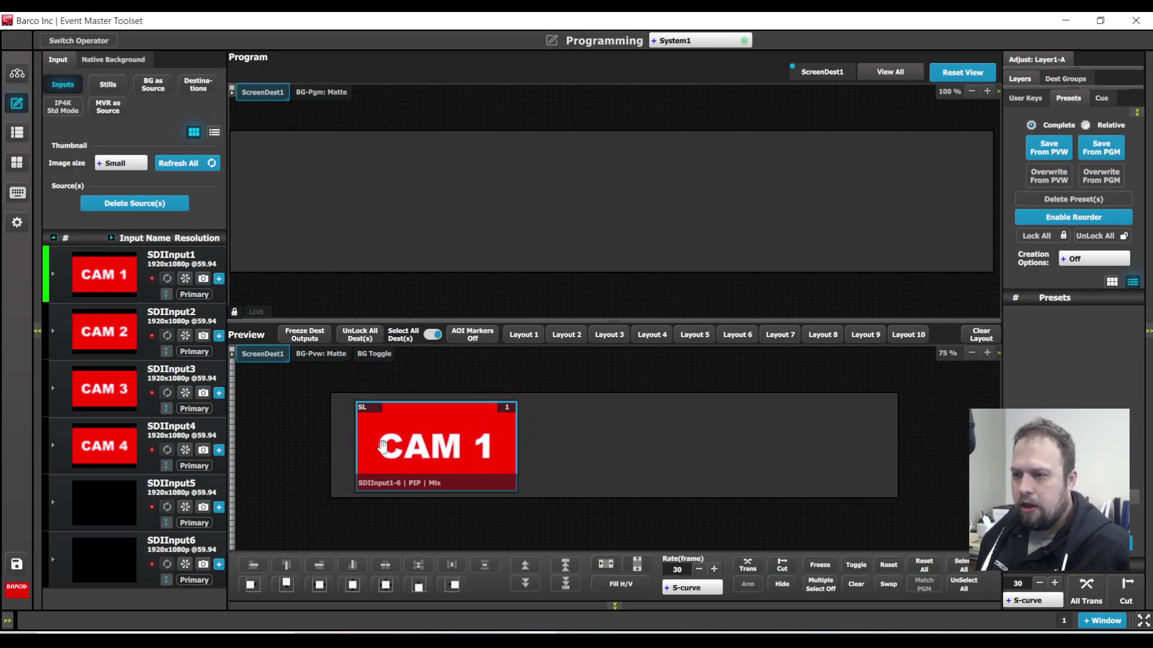
left_click_drag(415, 452, 402, 450)
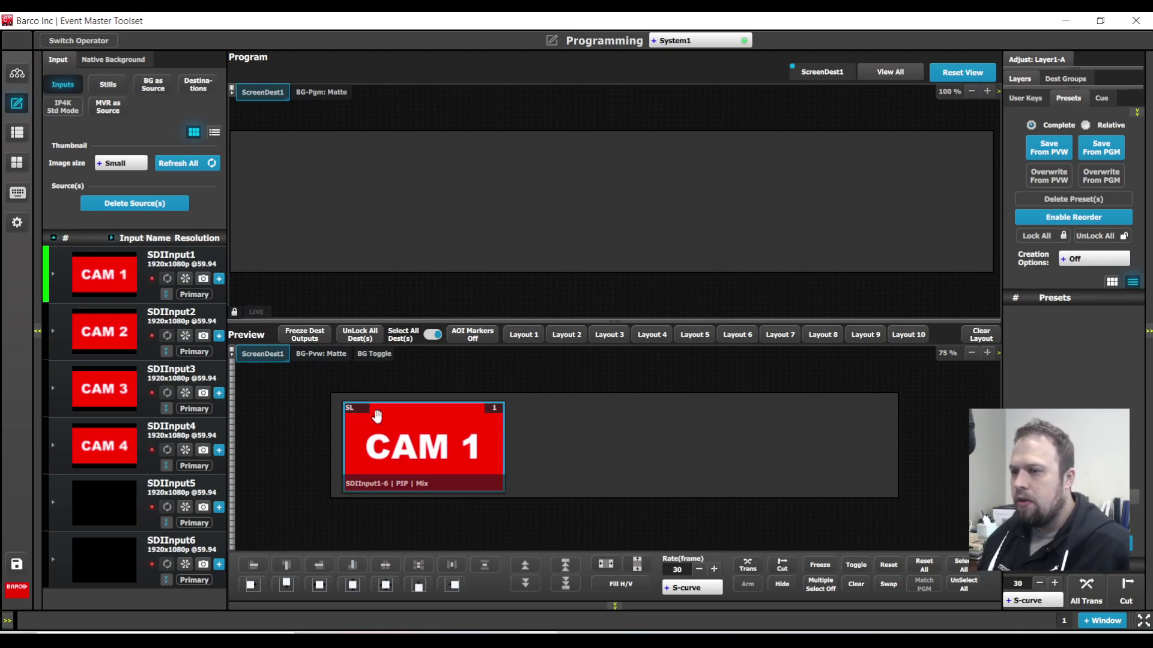
left_click_drag(391, 430, 402, 430)
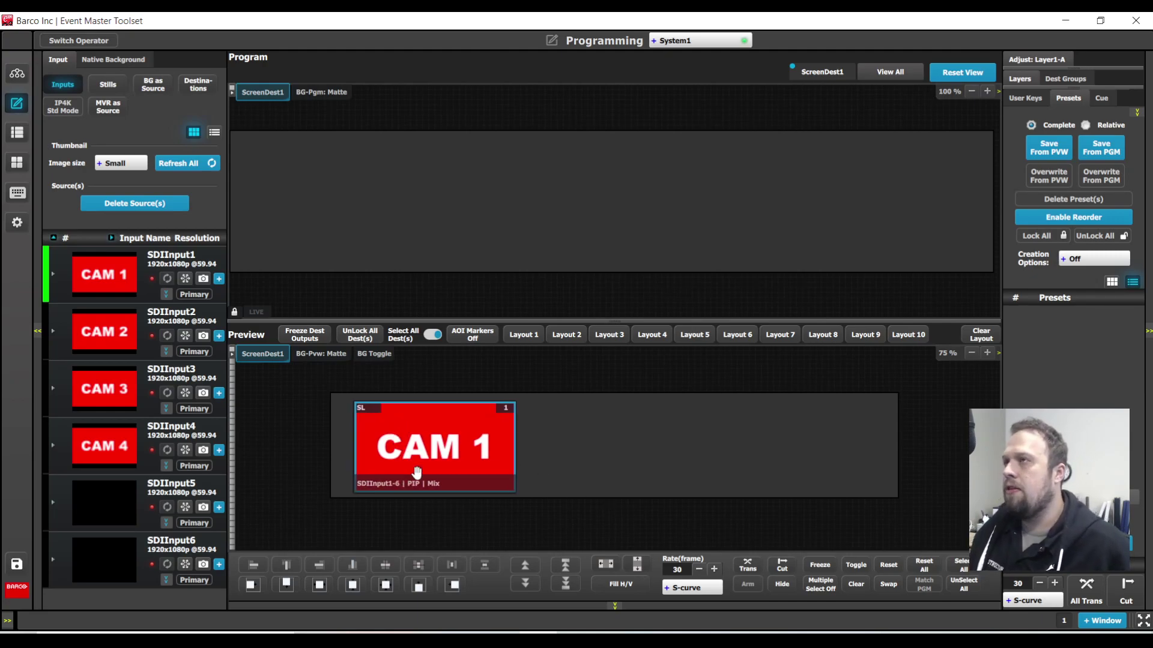
- Shrink the CAM 1 layer further and nudge it toward the top-left of Preview
left_click_drag(406, 445, 407, 439)
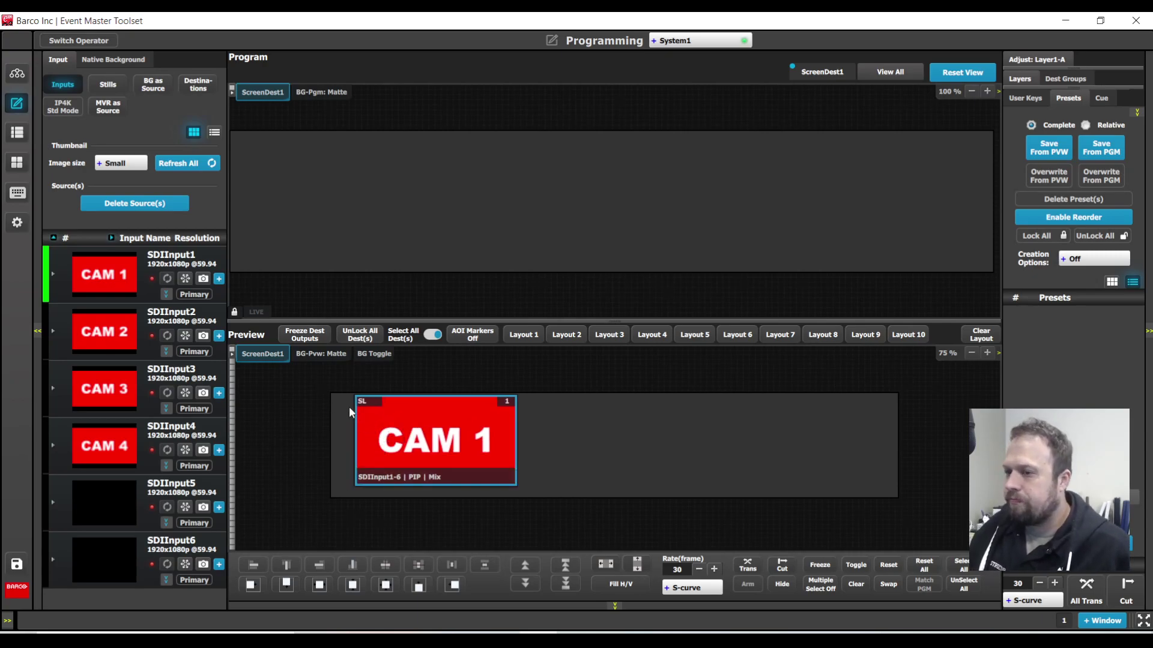
left_click_drag(354, 412, 385, 438)
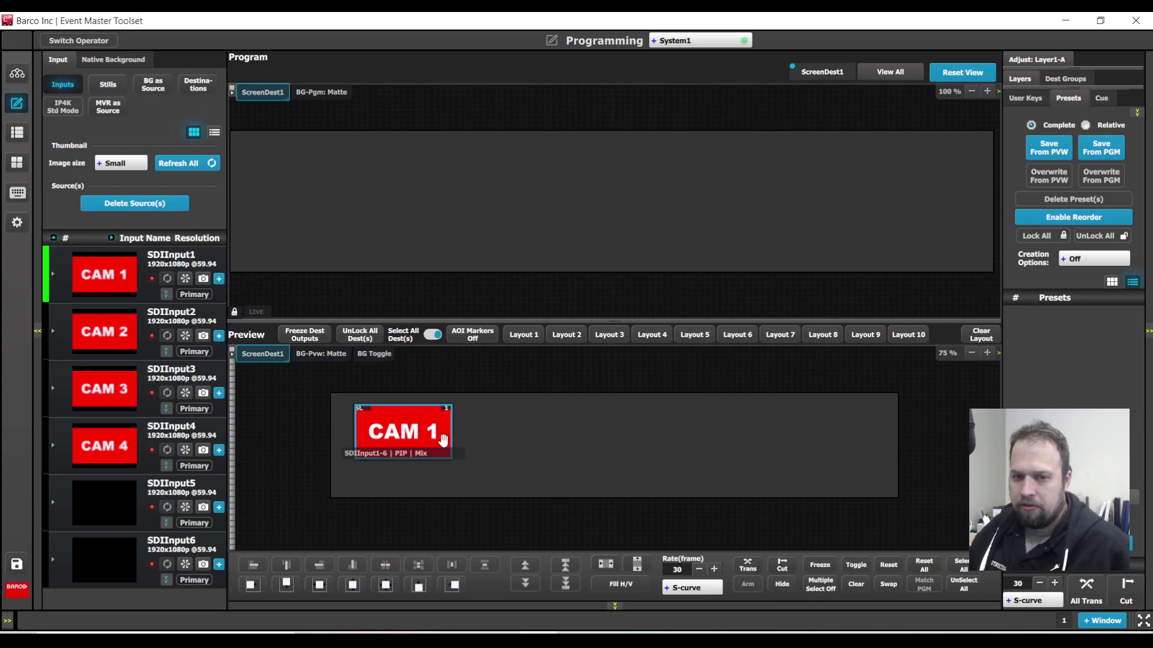
left_click_drag(395, 434, 386, 439)
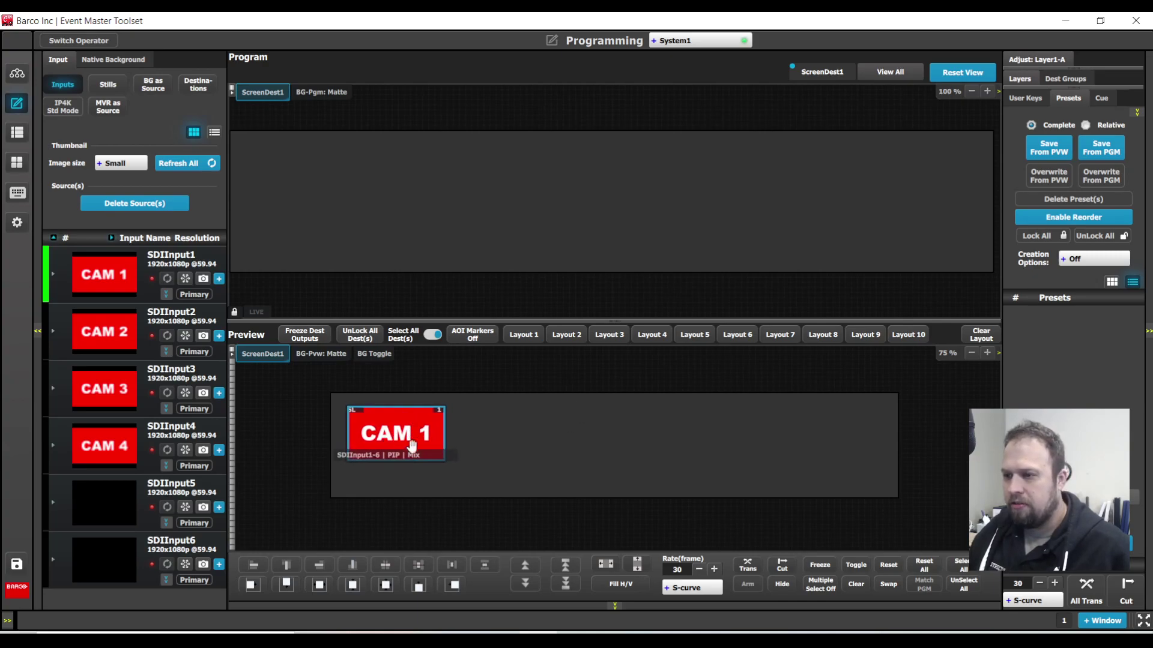
- Check Layer1-A's window size and position, then switch off every user-key enable option
left_click(1027, 101)
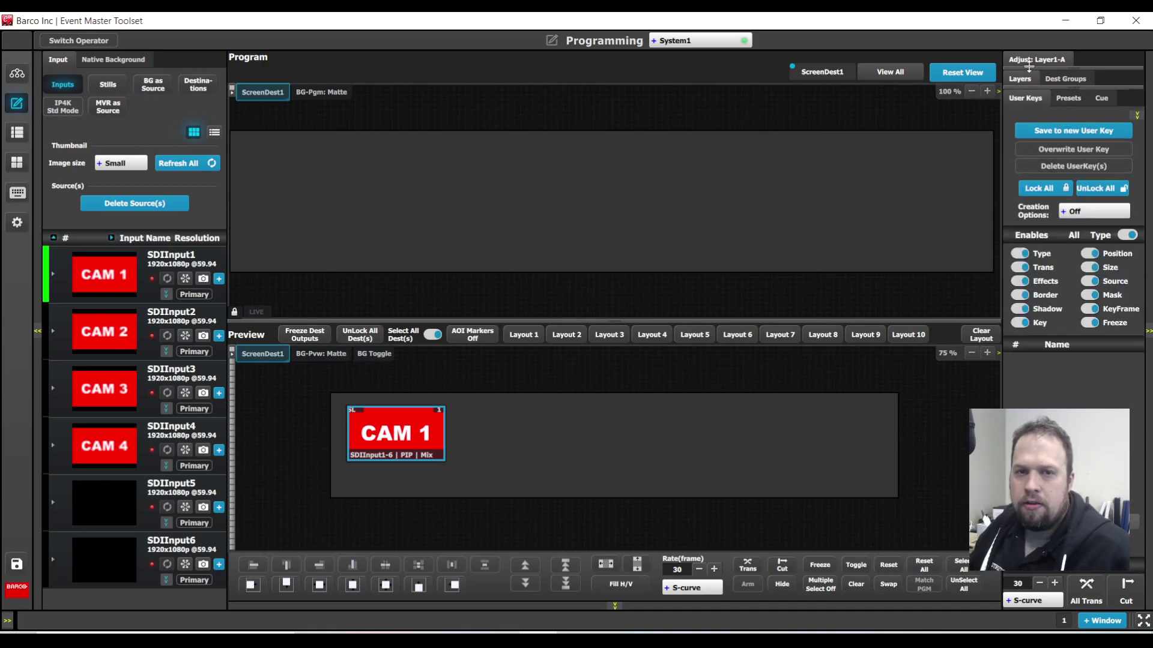
left_click(1040, 60)
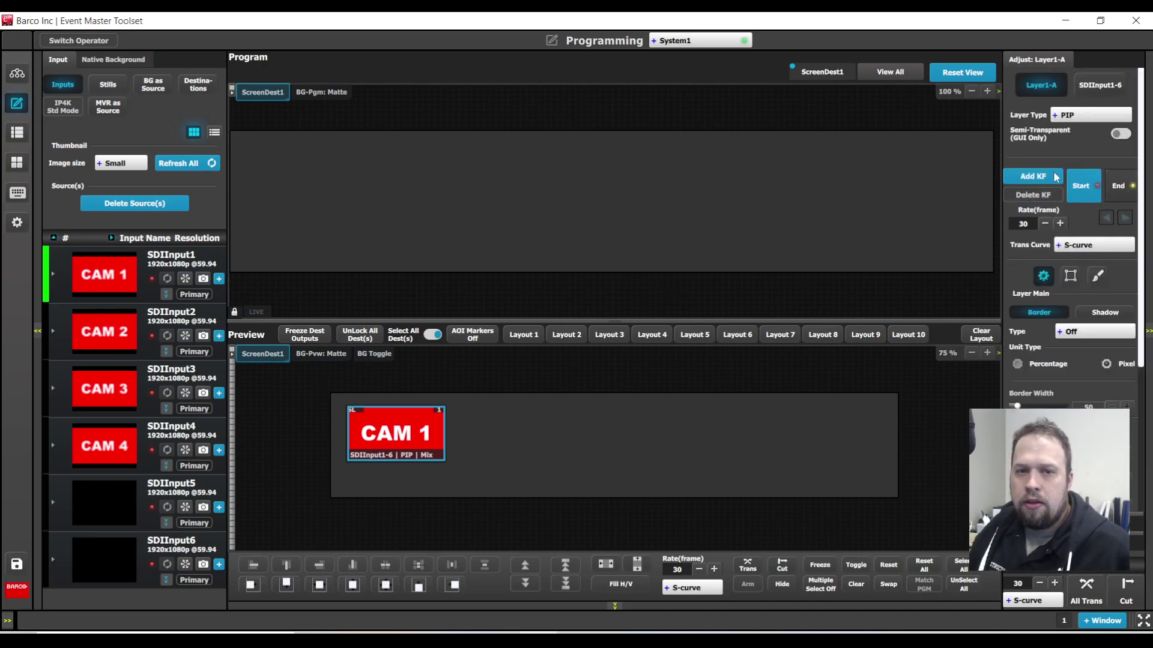
left_click(1070, 275)
scroll(1081, 312, "down", 2)
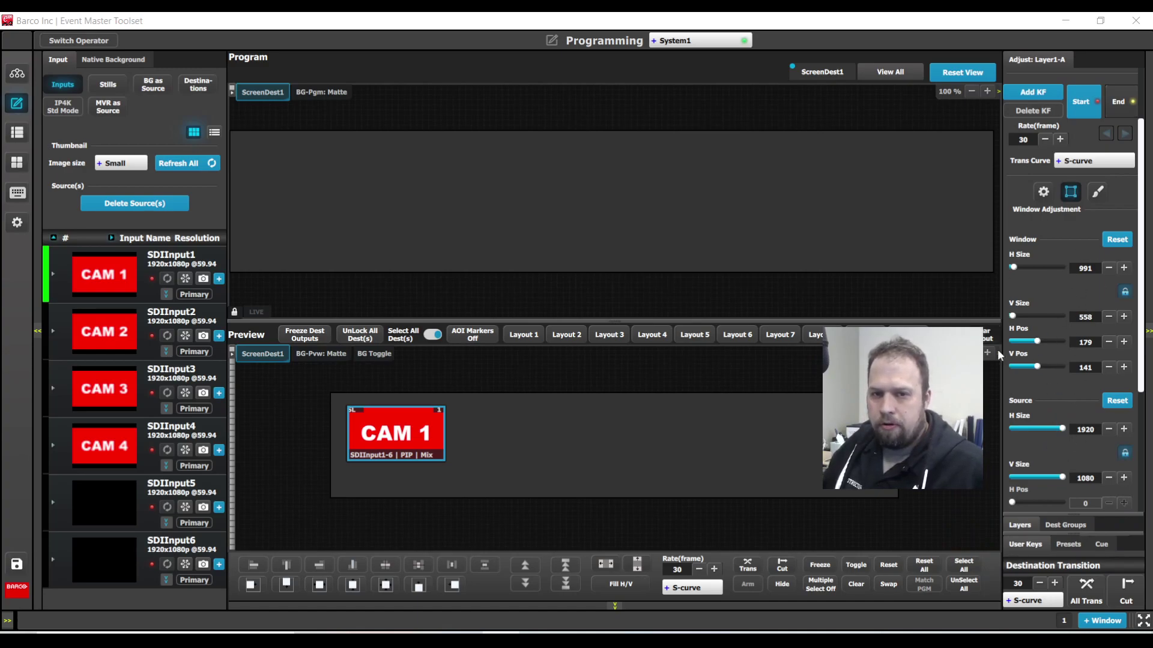
left_click(1025, 545)
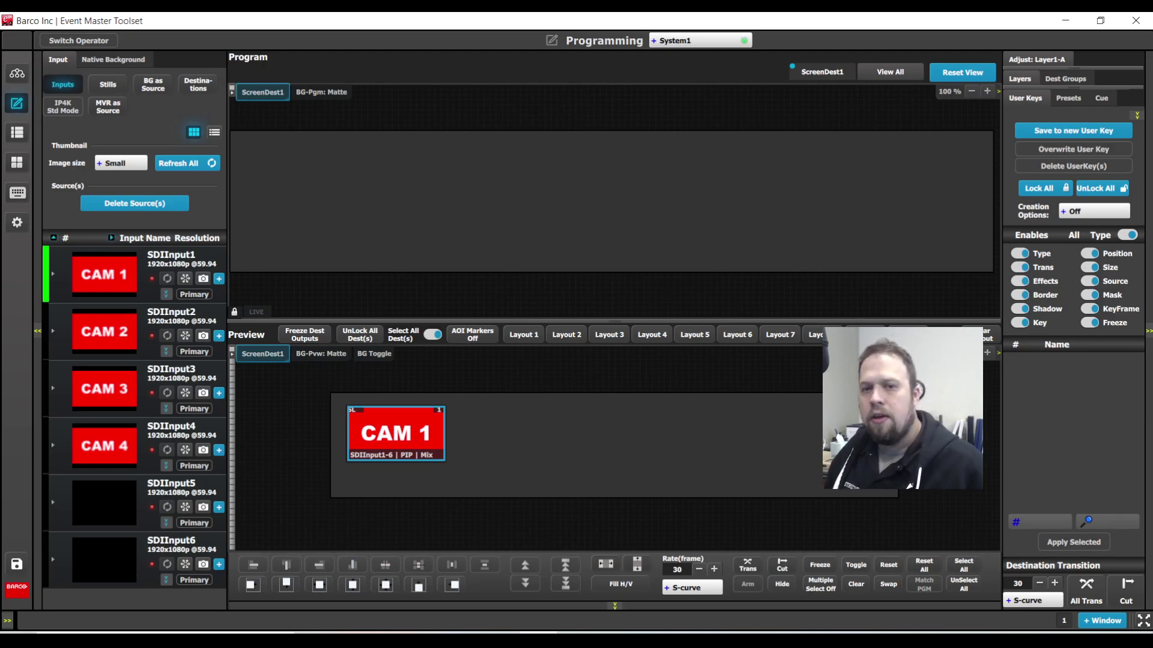
left_click(1129, 235)
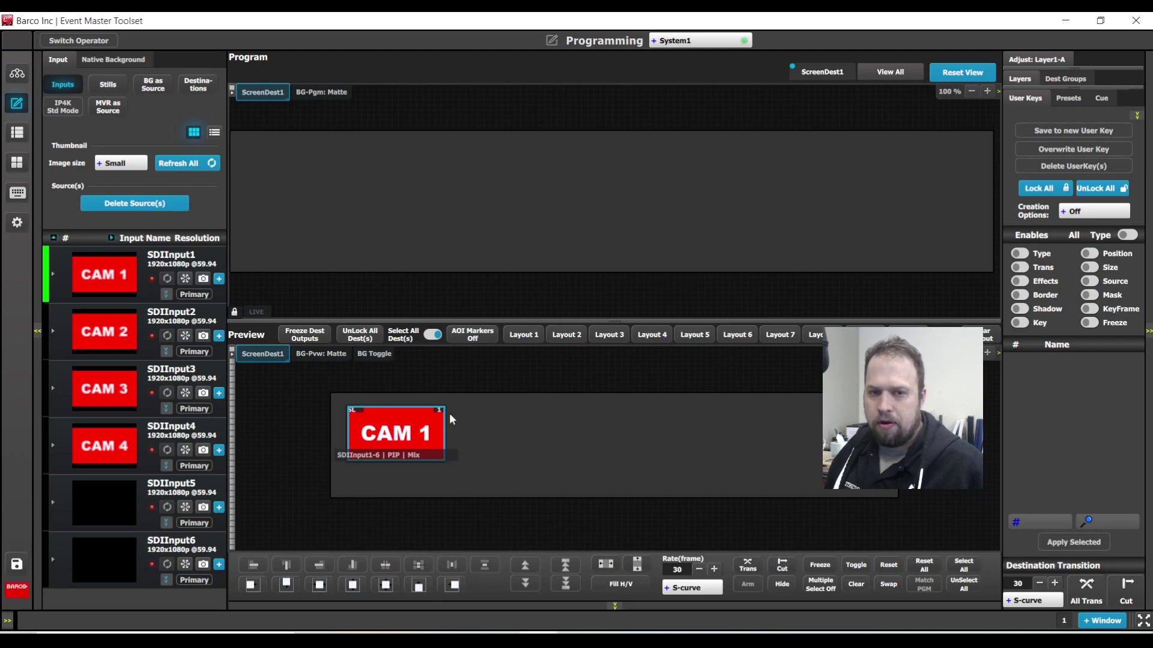
- Save a new user key storing only Position and Size, named 'Left Pip'
left_click(1084, 254)
left_click(1087, 267)
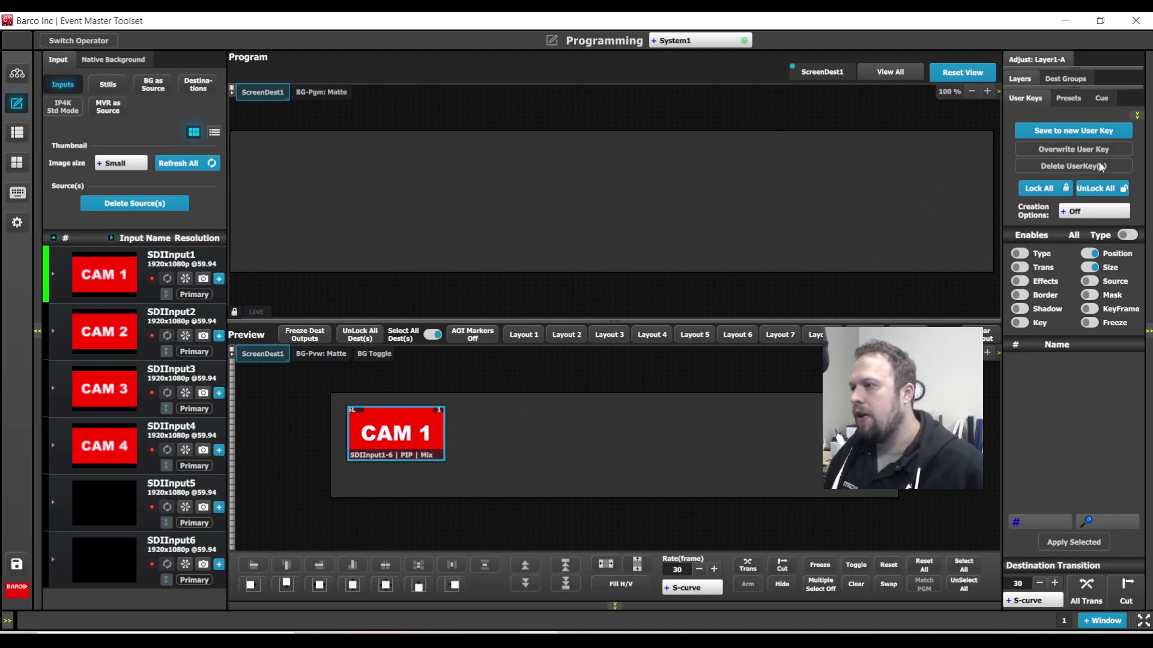
left_click(1090, 131)
left_click(1079, 362)
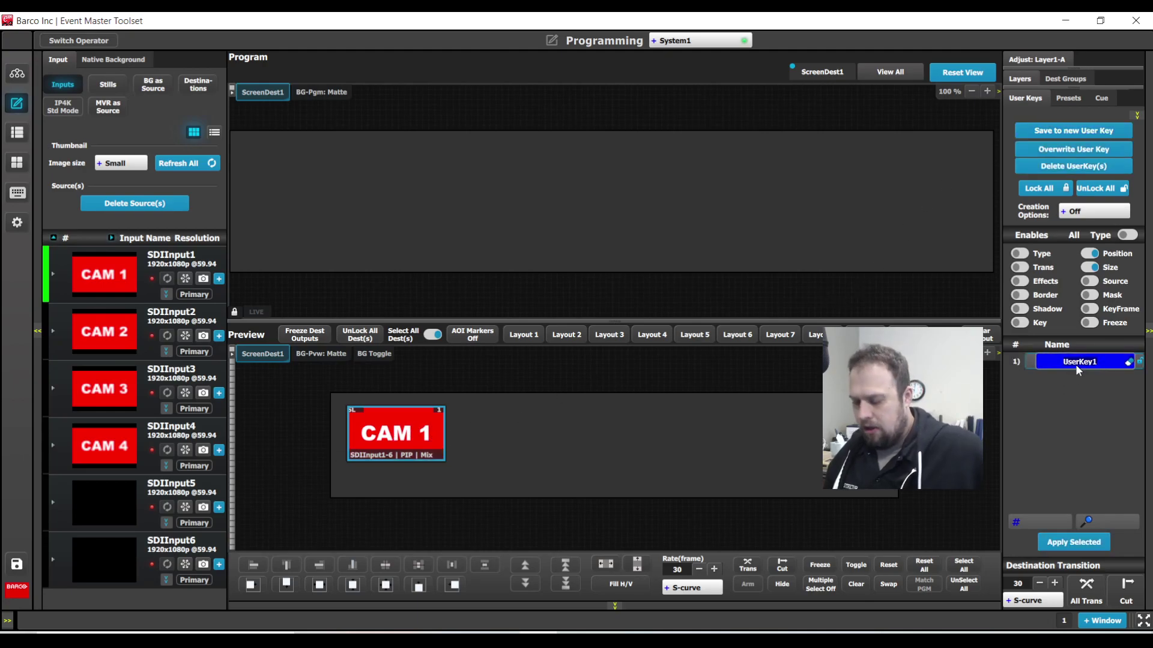
key("BackSpace")
key("BackSpace")
key("BackSpace")
key("BackSpace")
key("BackSpace")
key("BackSpace")
key("BackSpace")
key("BackSpace")
type("Left ")
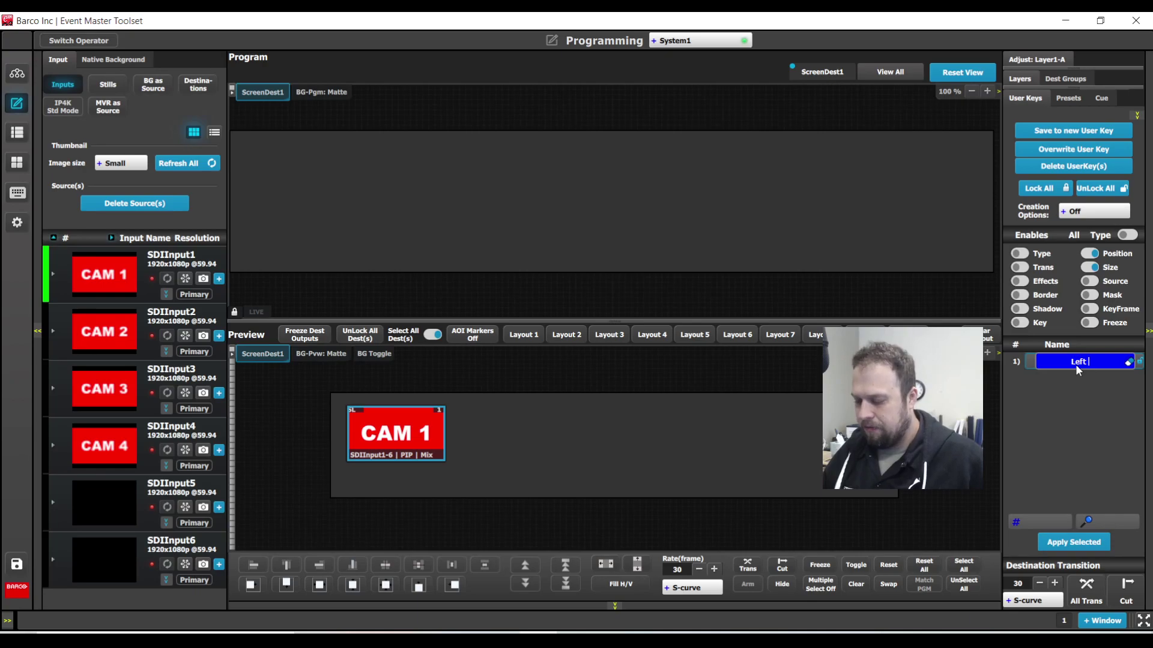
type("Pip")
key("Return")
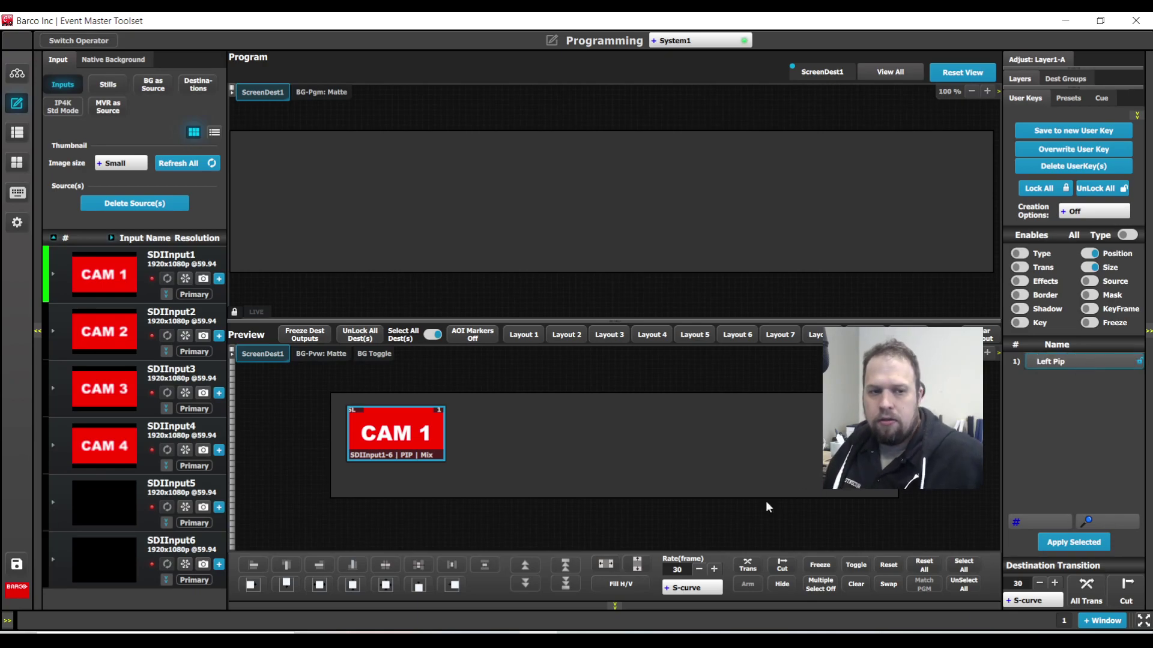
- Apply Left Pip to the full-screen CAM 1 layer and give SDIInput5 the DDR 1 thumbnail
left_click(625, 584)
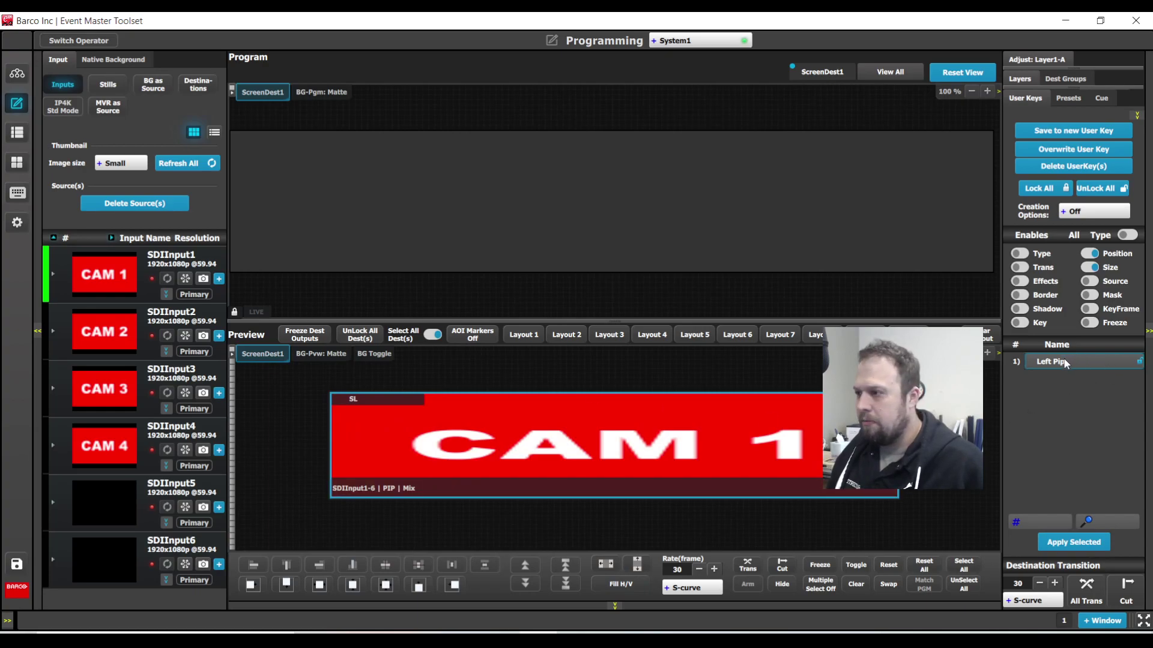
left_click_drag(1064, 362, 506, 429)
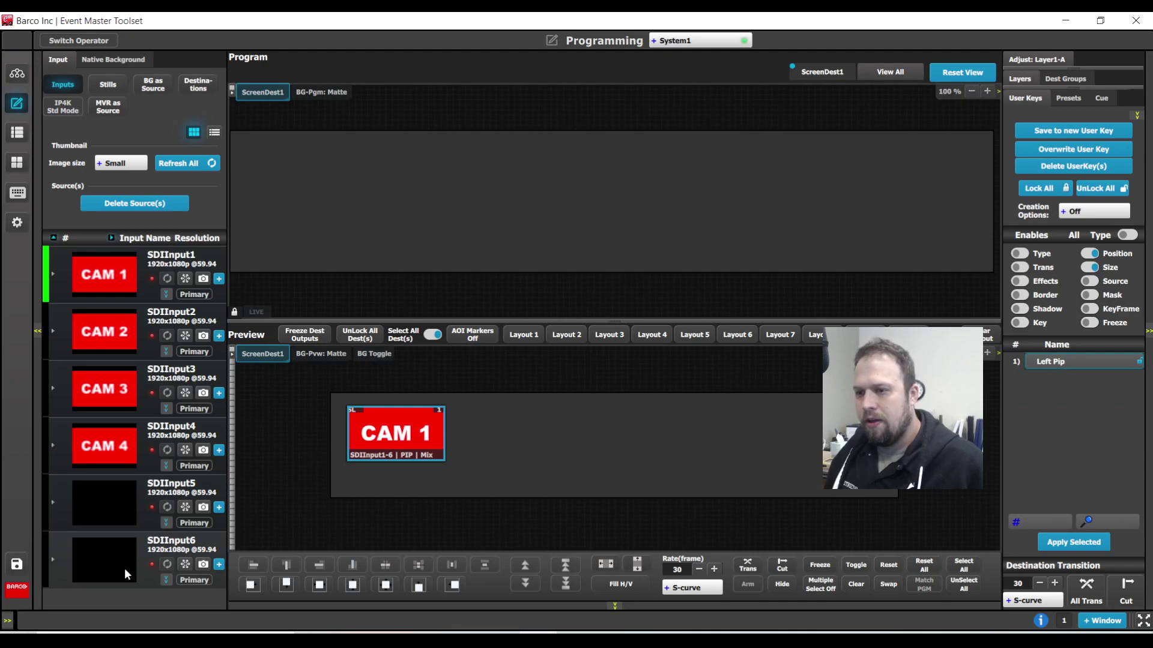
left_click(110, 509)
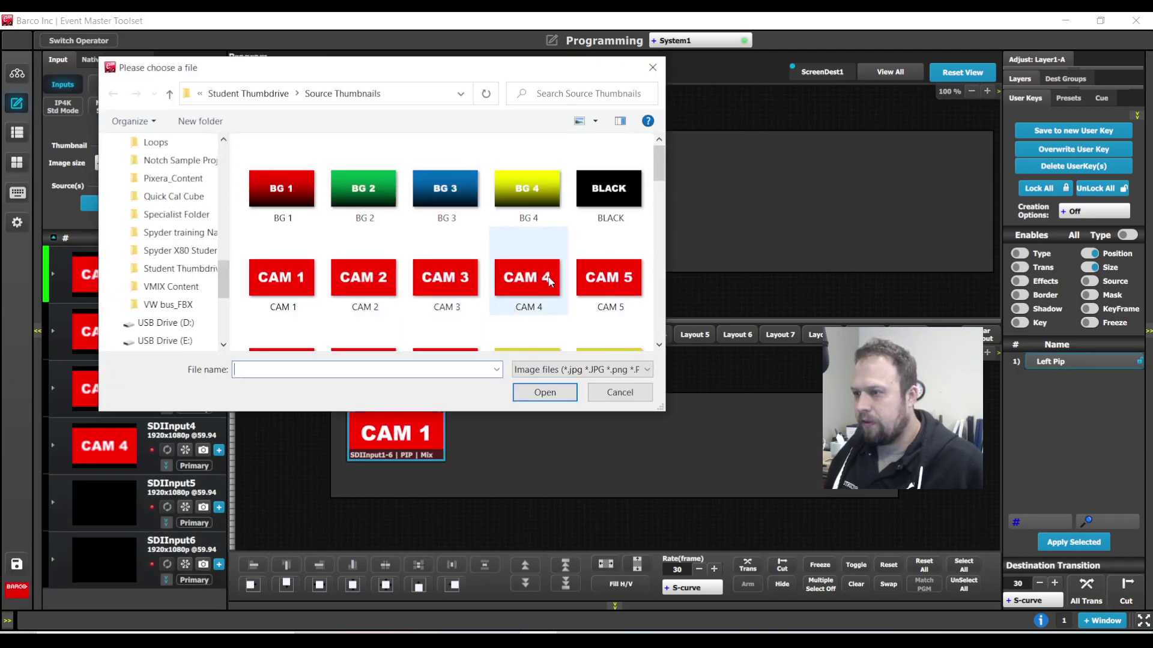
scroll(550, 282, "down", 3)
left_click(522, 227)
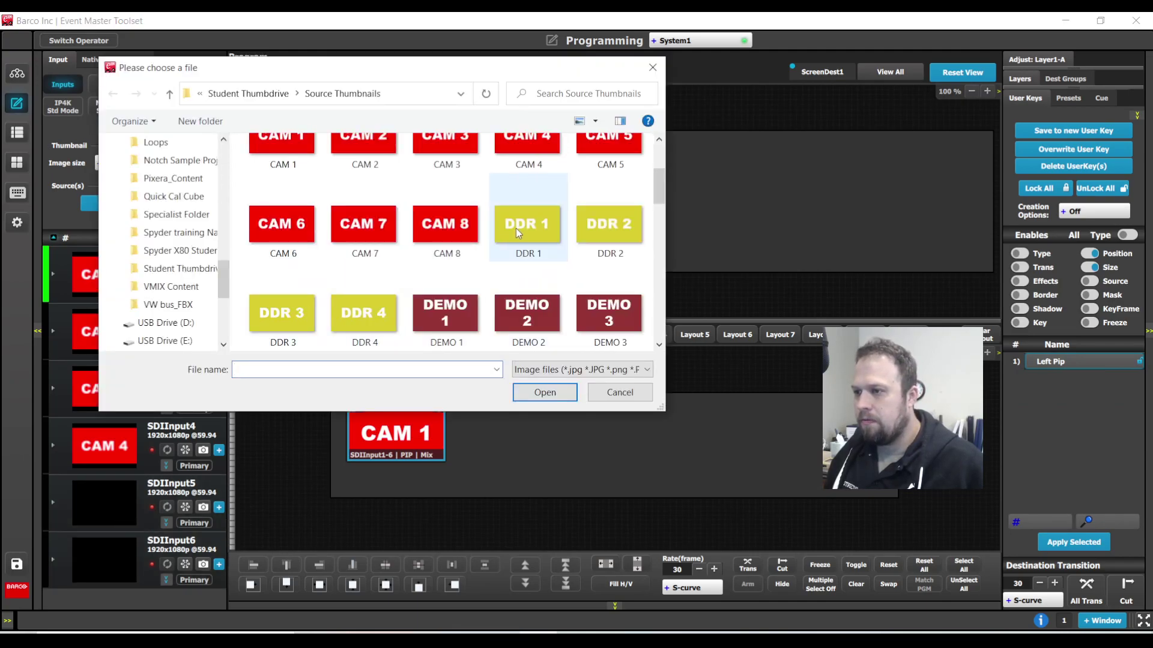
left_click(543, 392)
- Add SDIInput5 to Preview, apply Left Pip to it, then remove the DDR 1 layer
left_click_drag(104, 503, 568, 404)
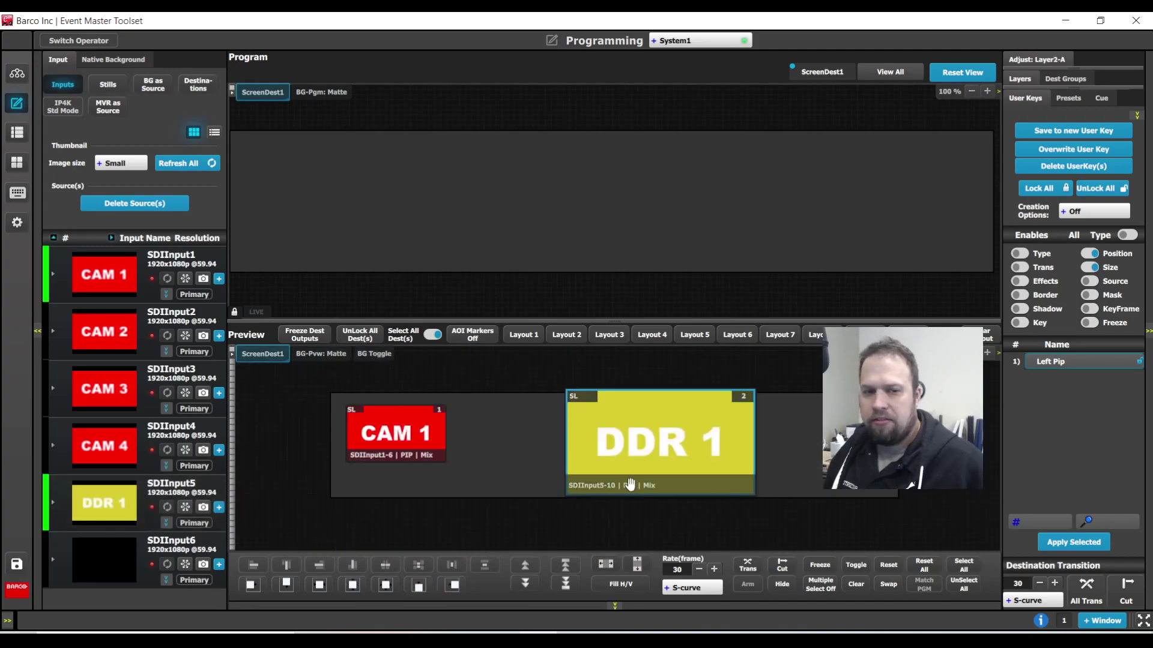
left_click_drag(1076, 360, 644, 434)
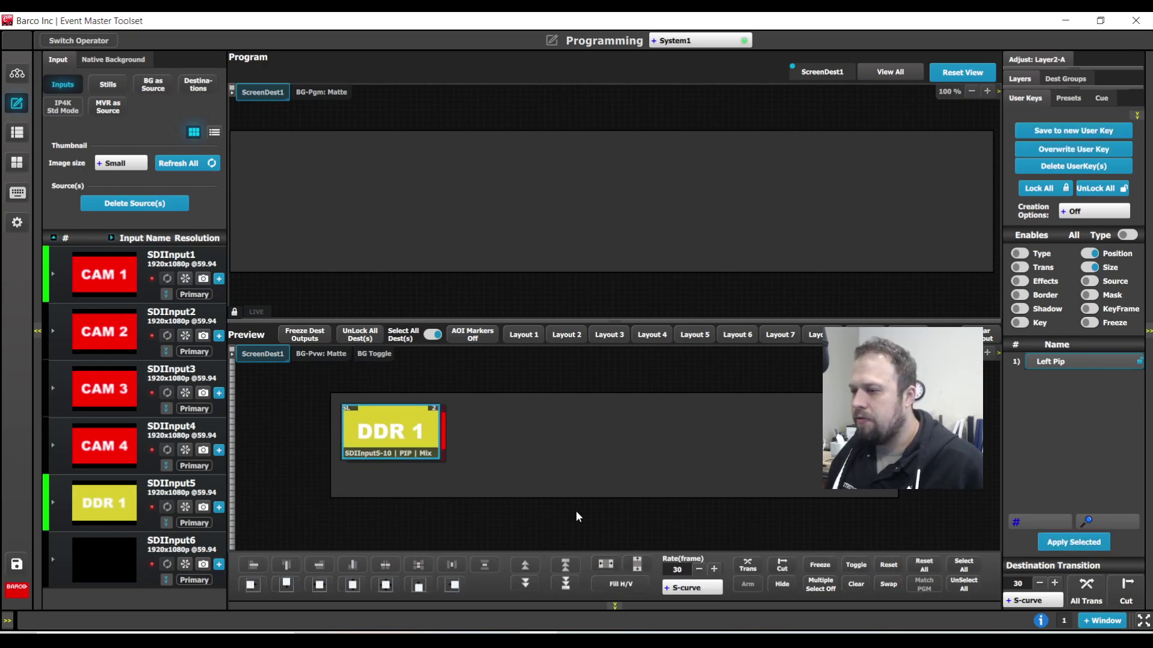
left_click(860, 585)
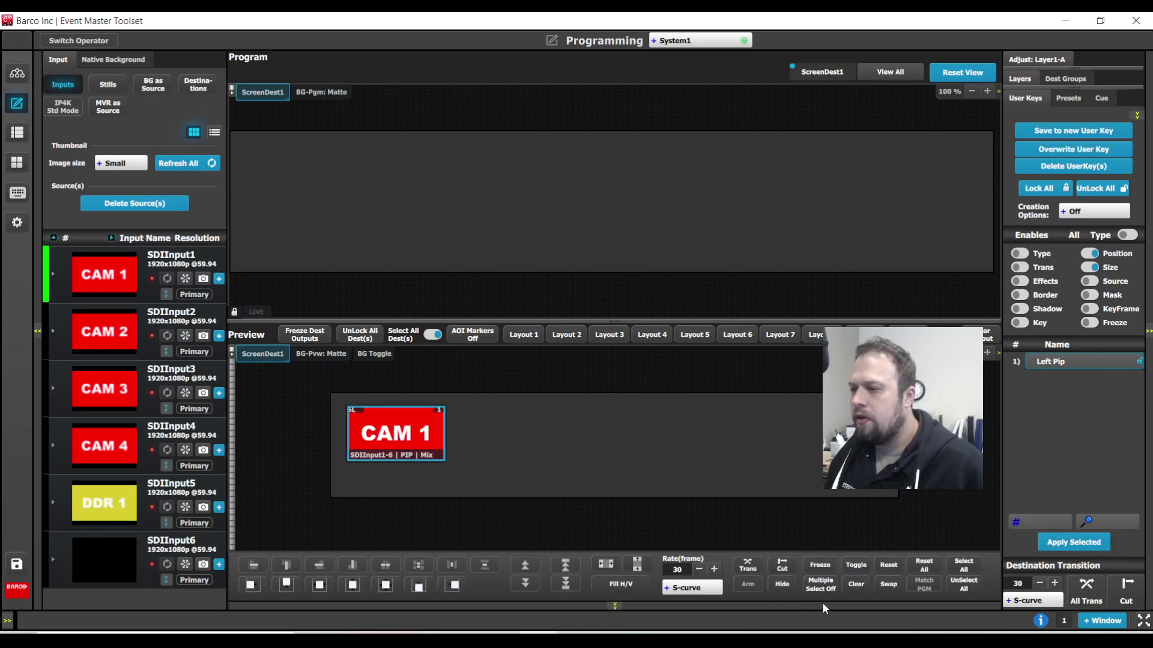
- Clear Preview and bring CAM 1 back in with the Left Pip key applied
left_click(863, 588)
left_click_drag(84, 287, 369, 409)
left_click_drag(1057, 363, 459, 437)
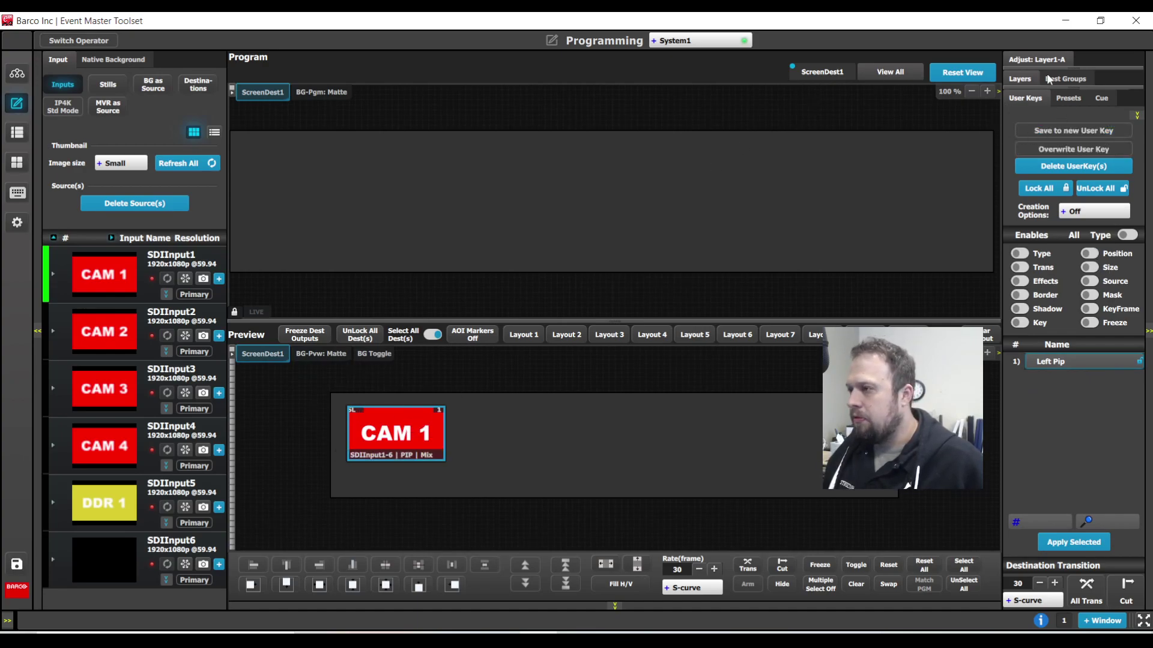
- Give the CAM 1 layer a Hard border and enable its shadow with vertical offset 12
left_click(1027, 62)
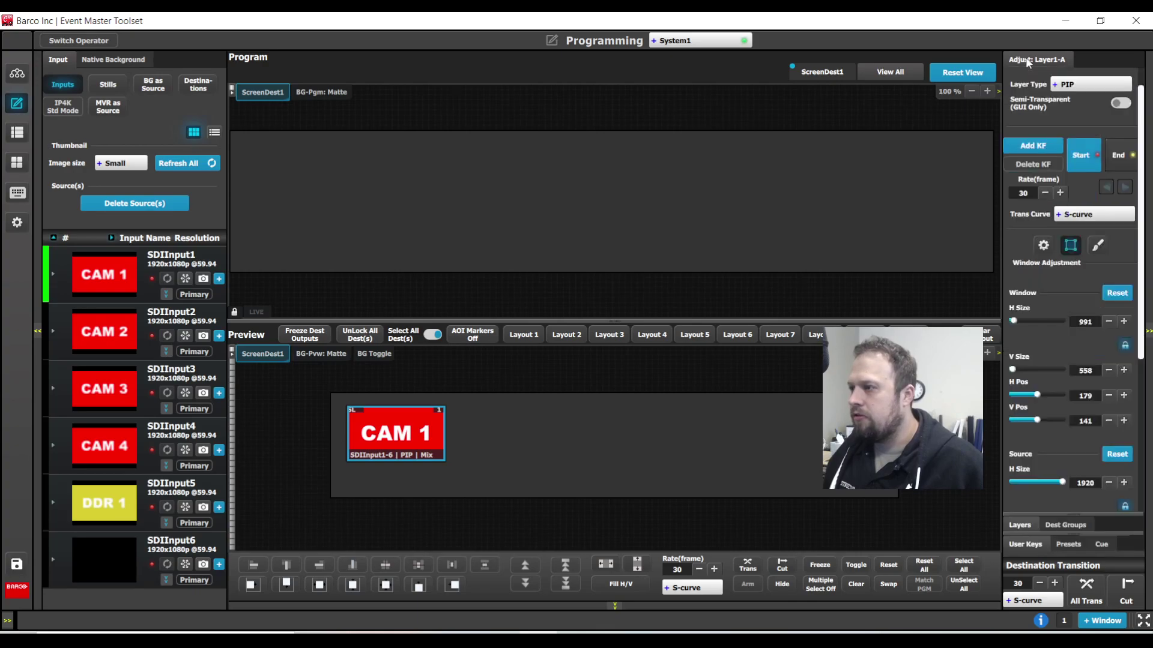
left_click(1043, 245)
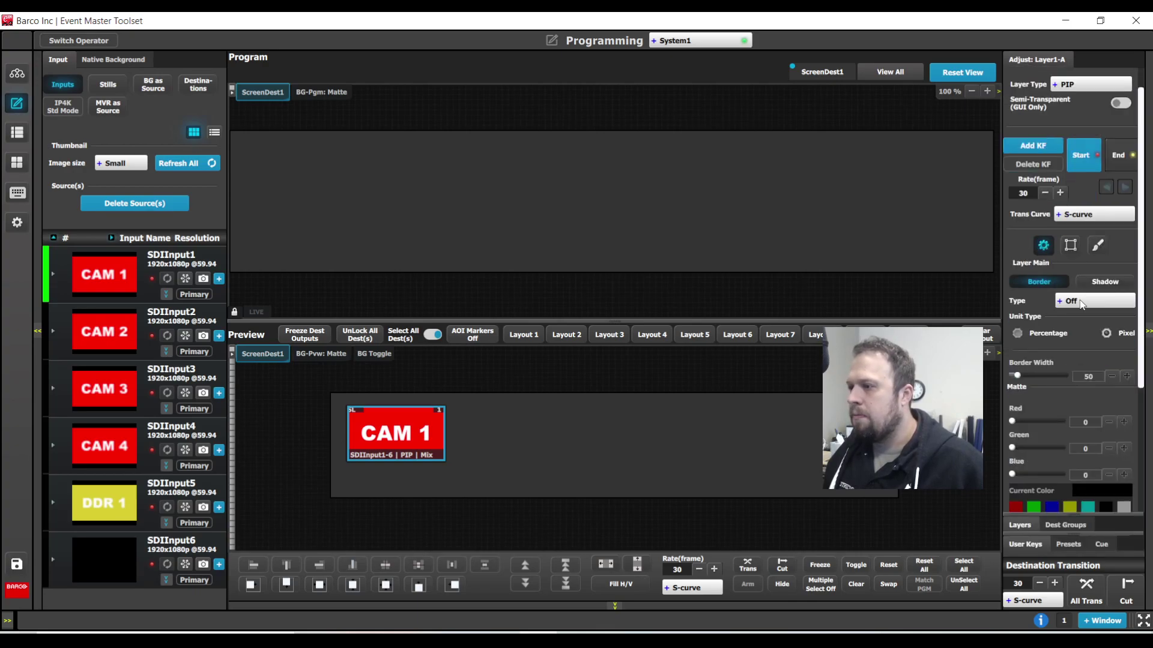
left_click(1080, 304)
left_click(1081, 324)
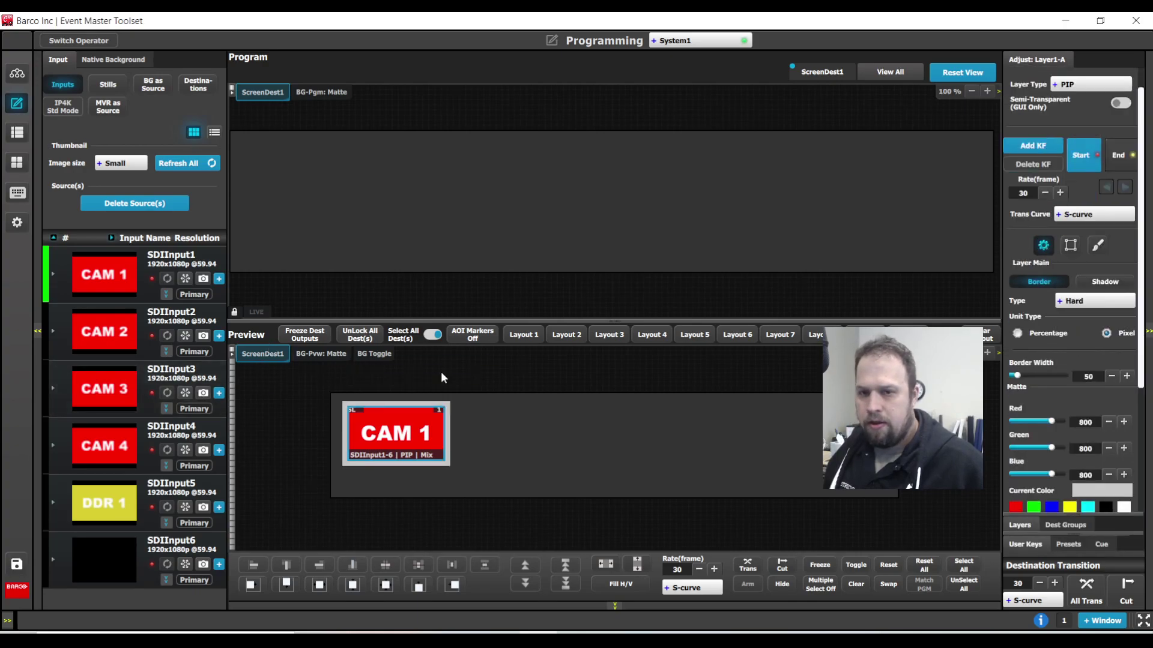
left_click(1109, 282)
left_click(1122, 301)
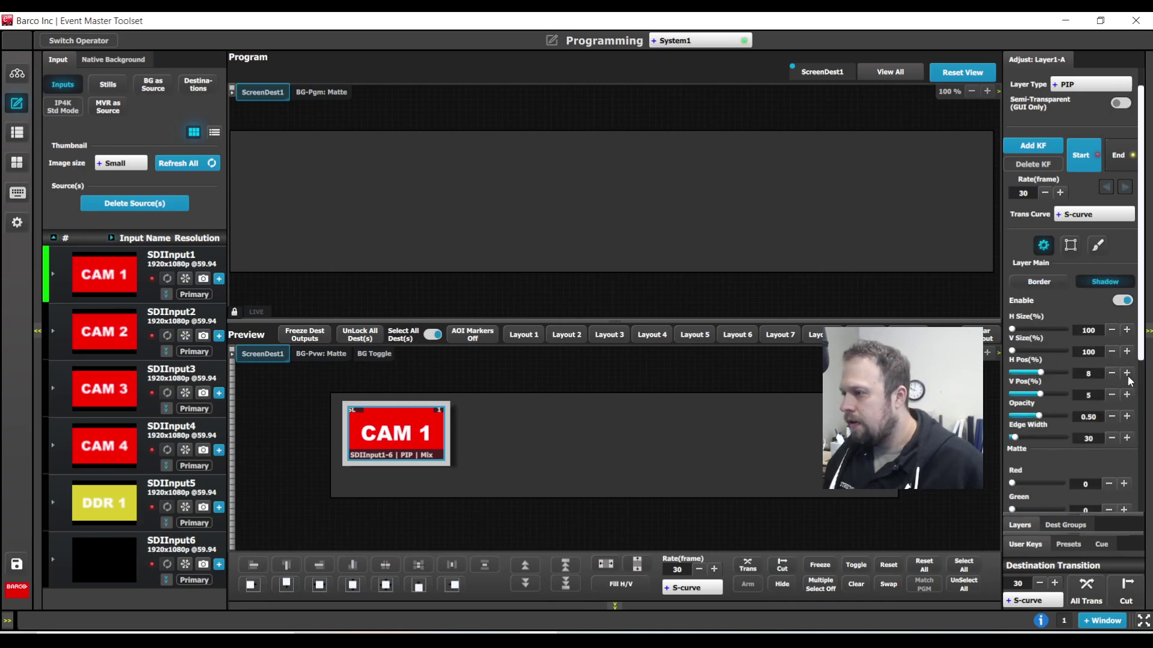
left_click(1127, 396)
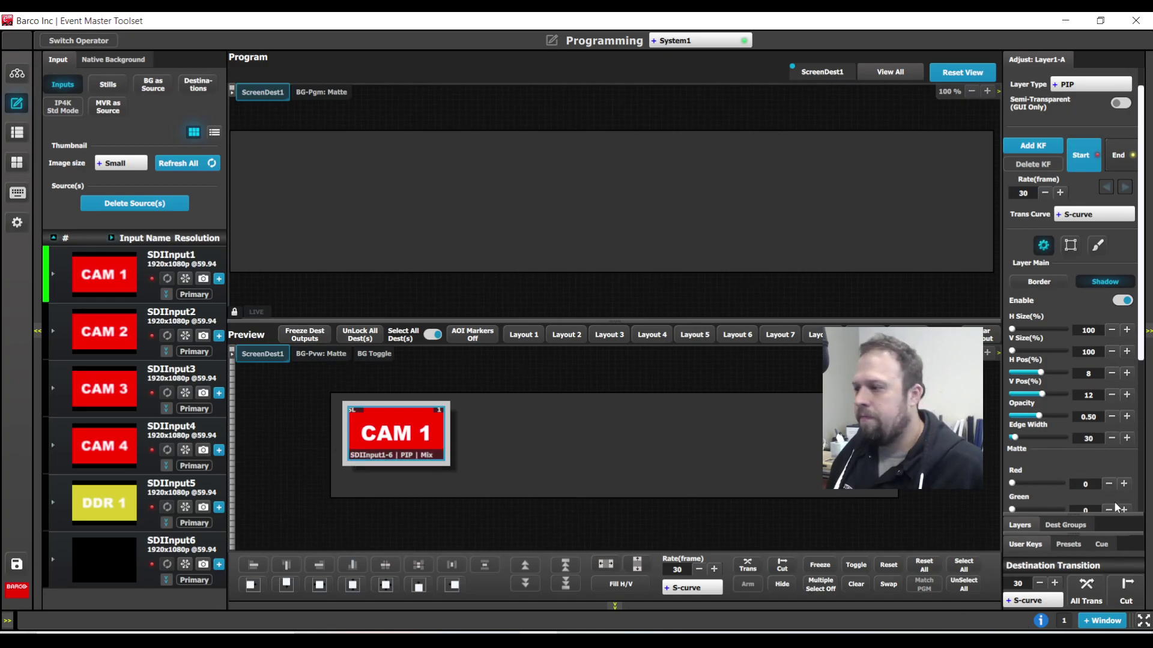
- Include border settings in user keys and save the layer's look as a new user key
left_click(1025, 544)
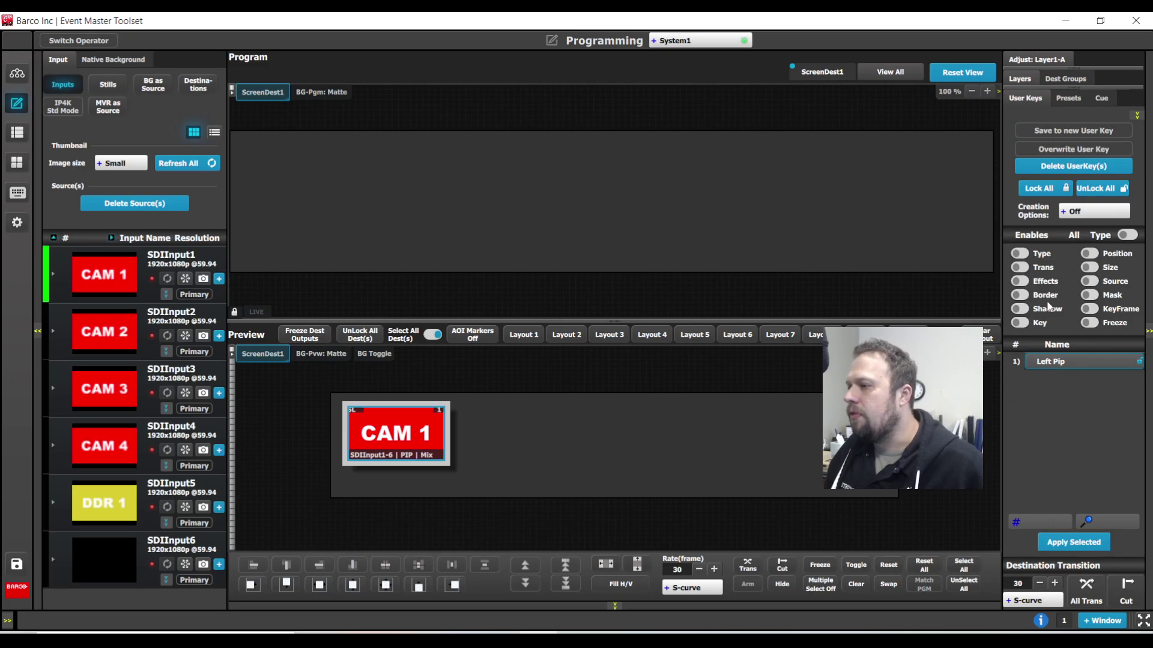
left_click(1021, 296)
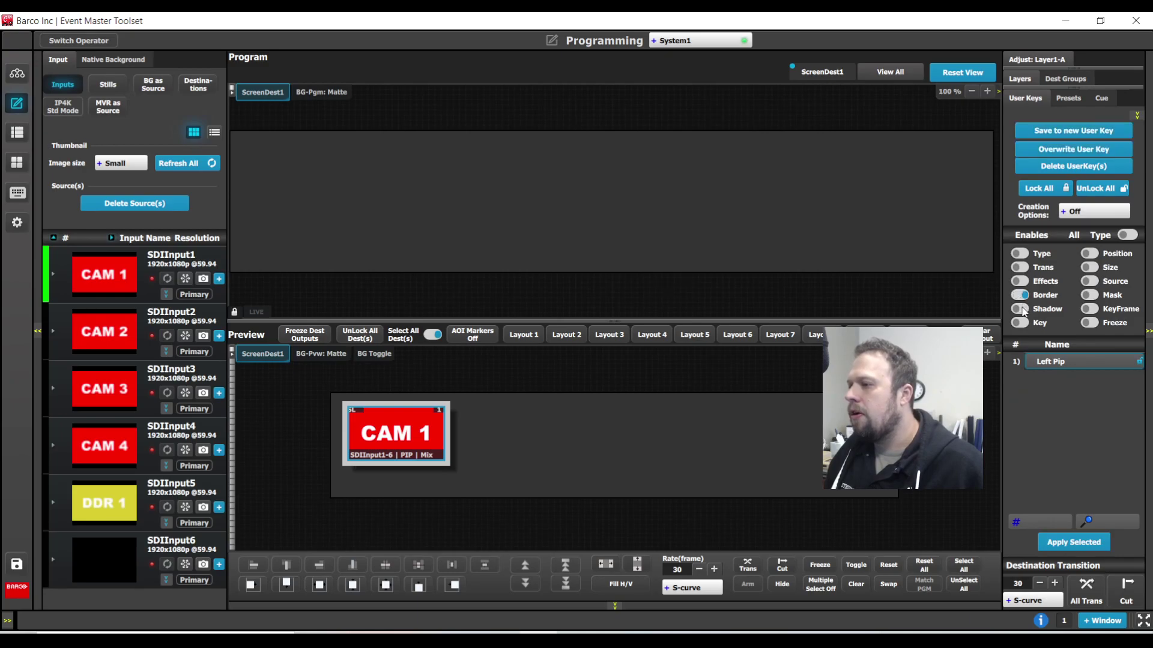
left_click(1074, 130)
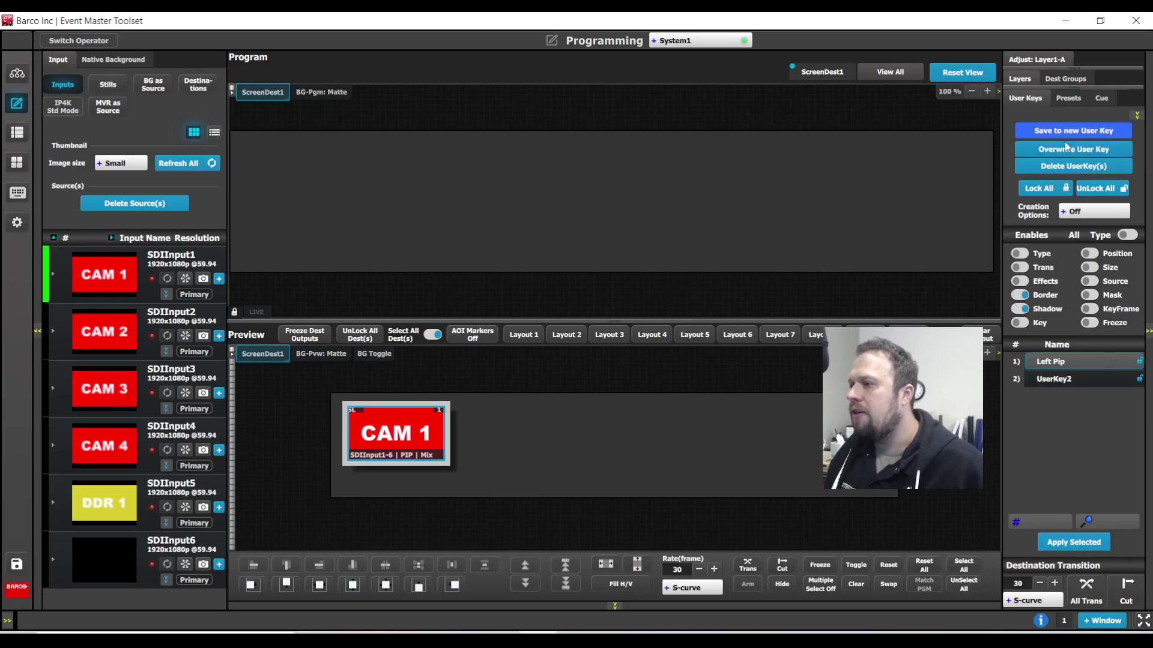
- Rename the new key 'Border and Shadow' and apply it to a new DDR 1 Preview layer
double_click(1062, 378)
type("Border and Shadpw")
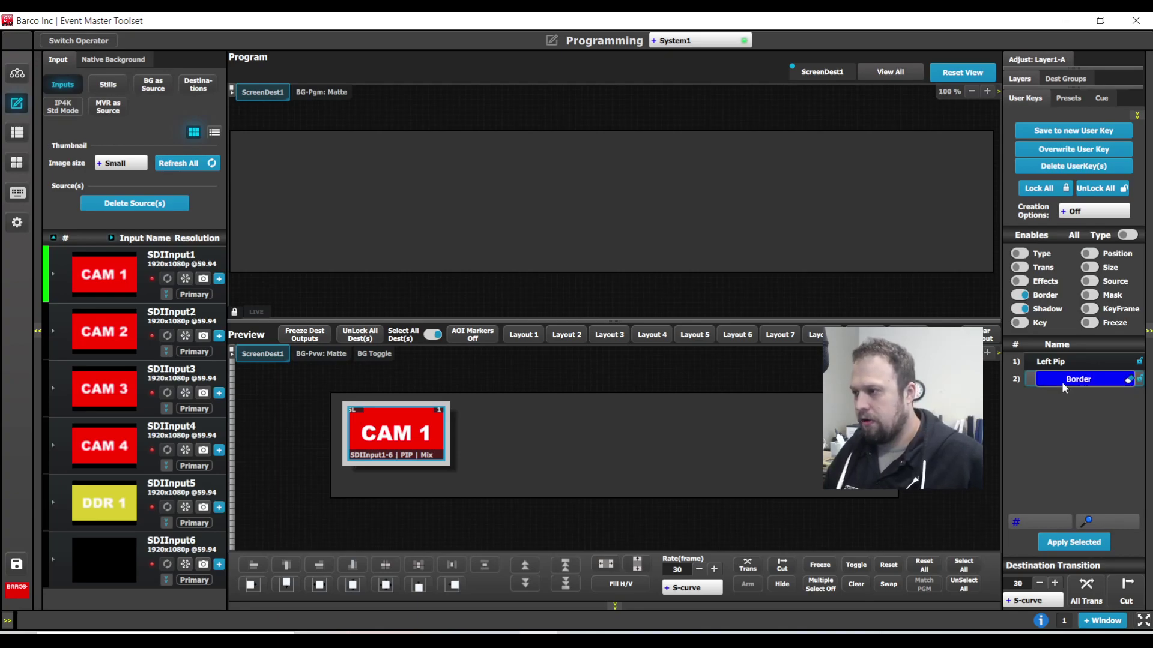
key("BackSpace")
key("BackSpace")
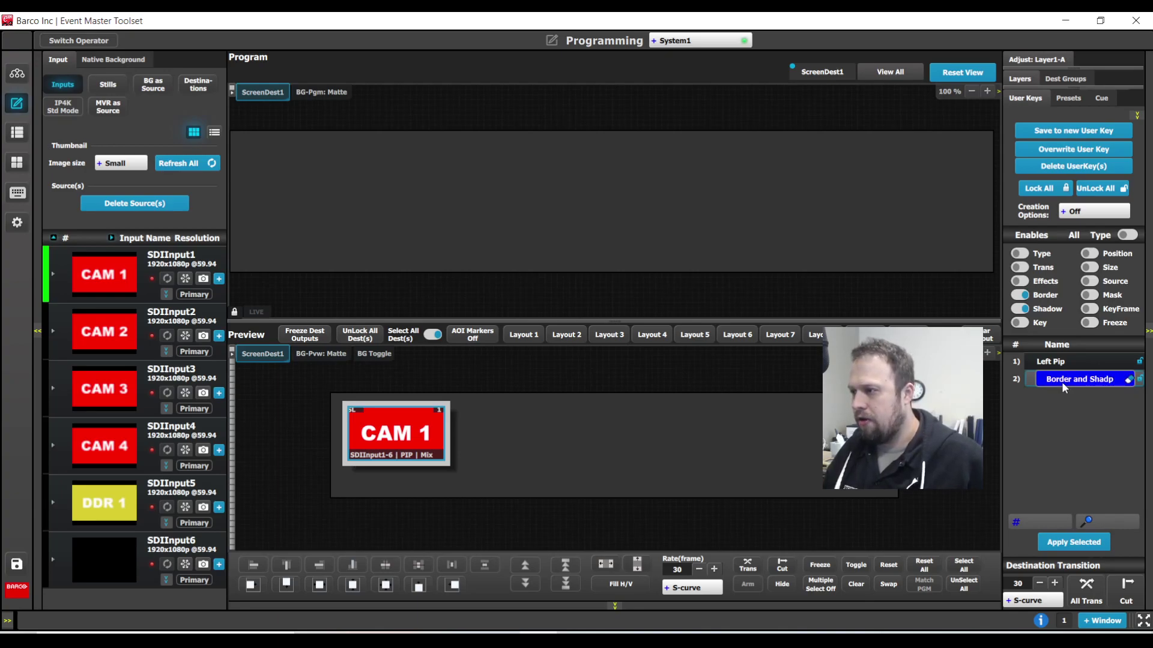
type("ow")
key("Return")
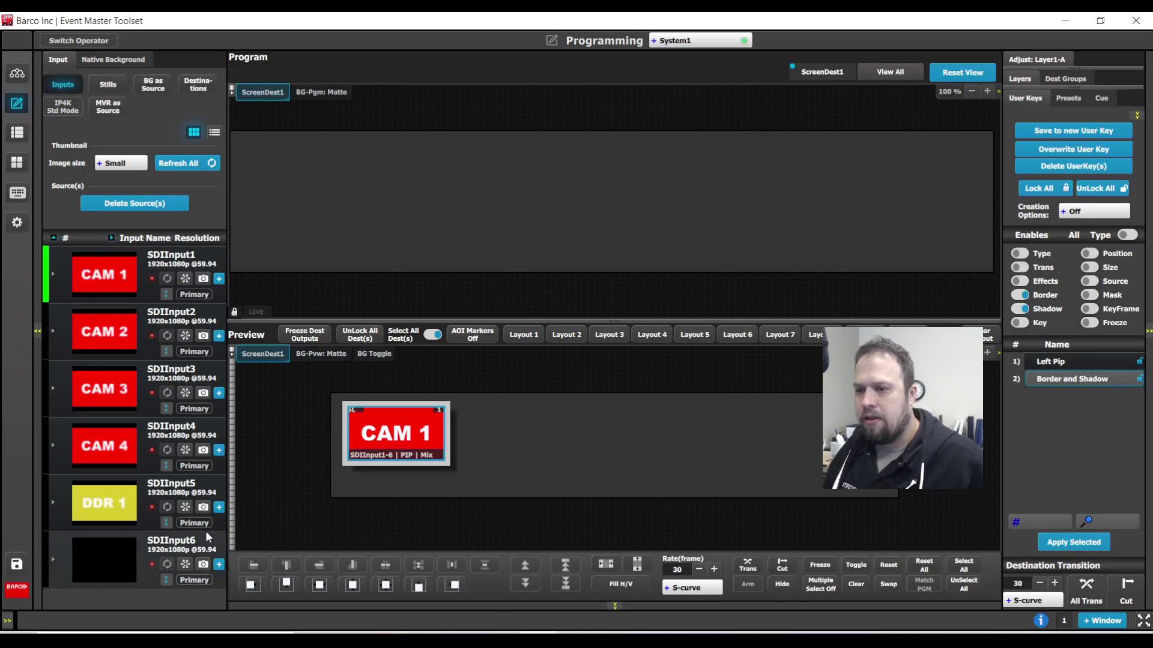
left_click_drag(125, 491, 492, 426)
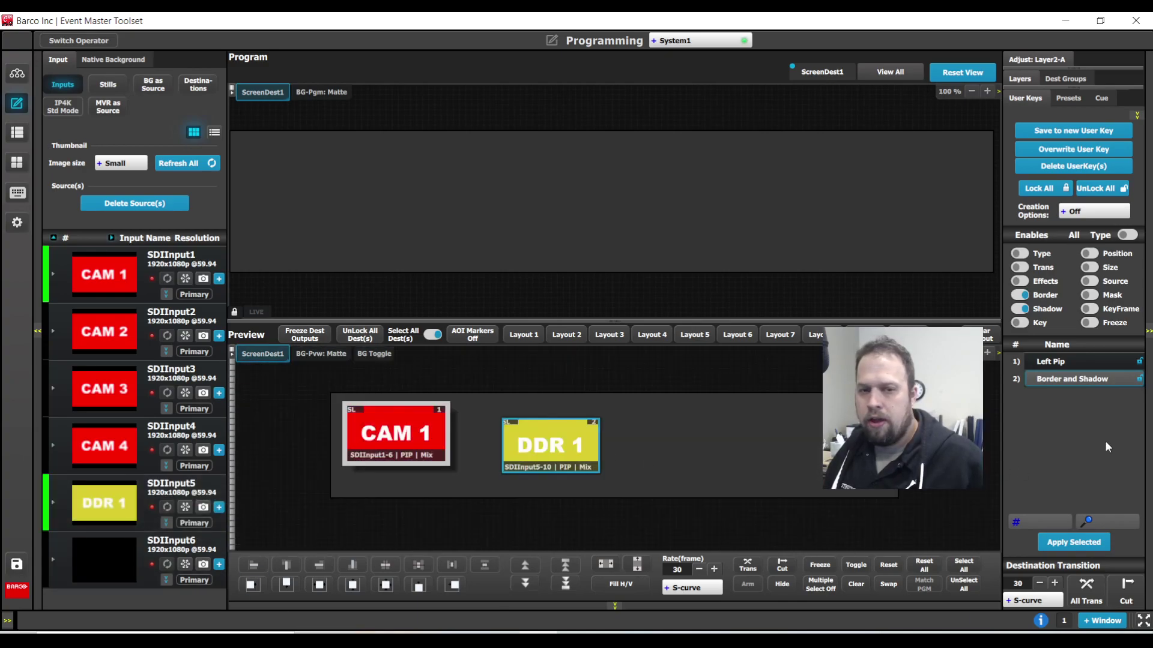
left_click_drag(1062, 380, 571, 437)
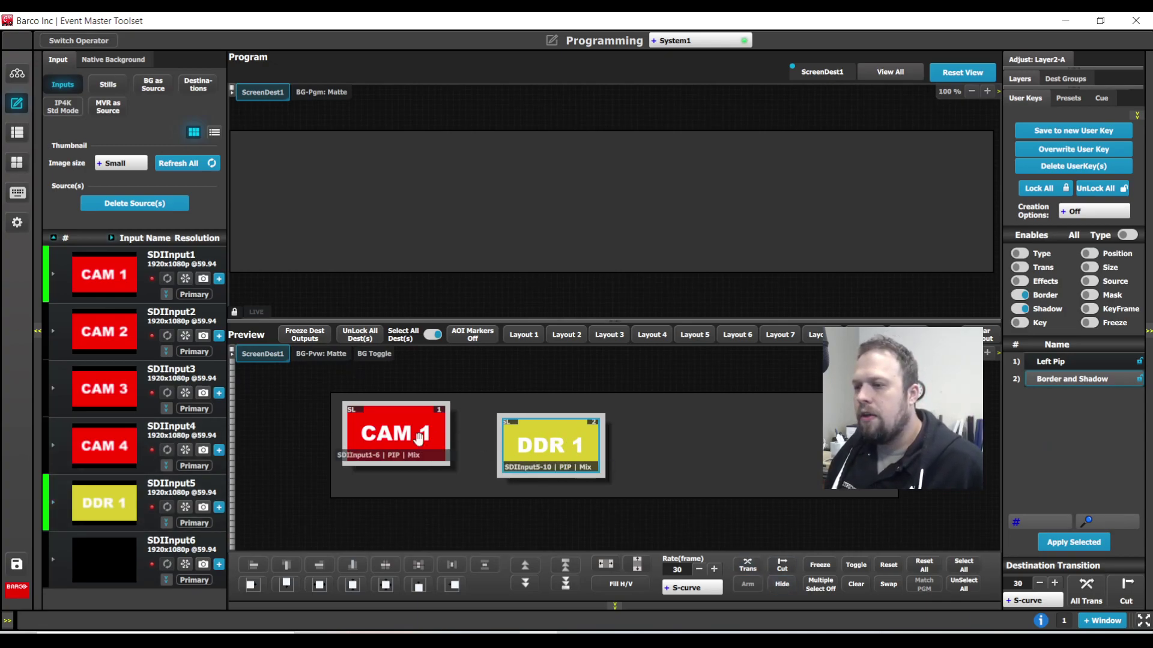
- Clear the DDR 1 and CAM 1 layers from Preview and add CAM 3 (SDIInput3) as a PIP layer
left_click(853, 586)
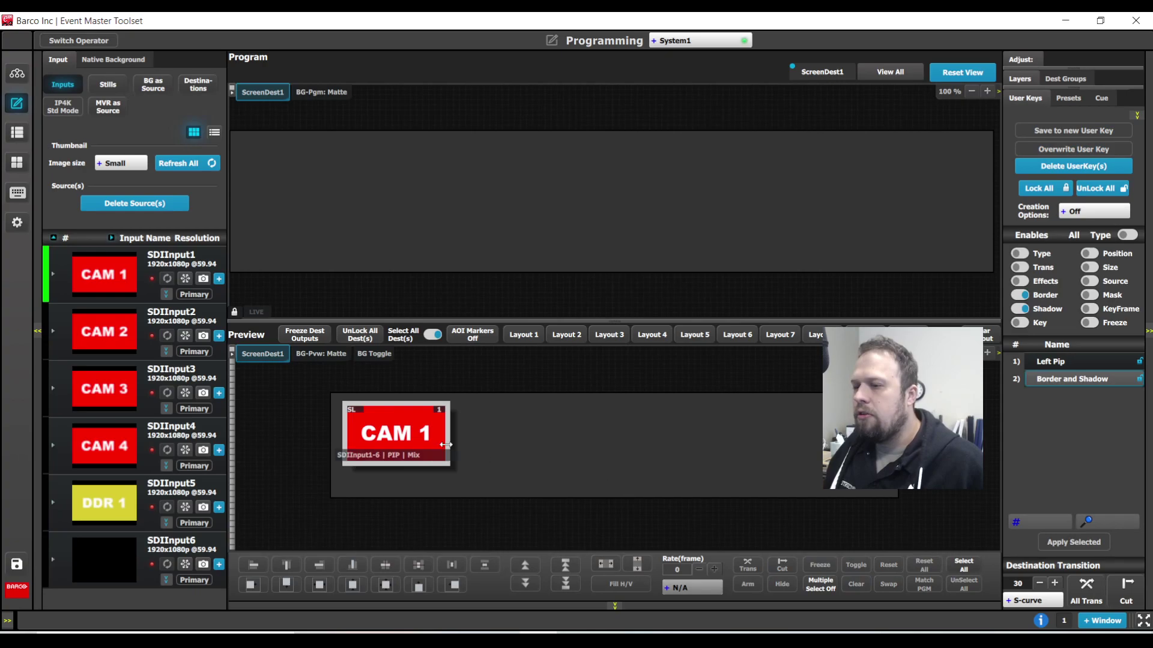
left_click(855, 585)
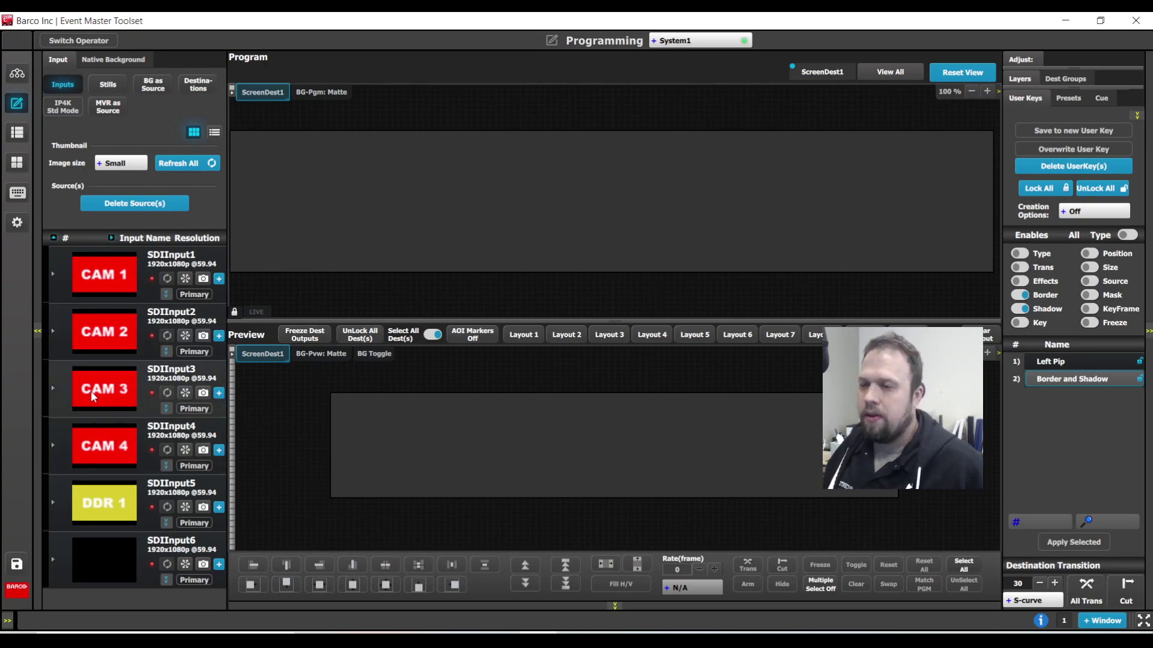
left_click_drag(91, 391, 420, 445)
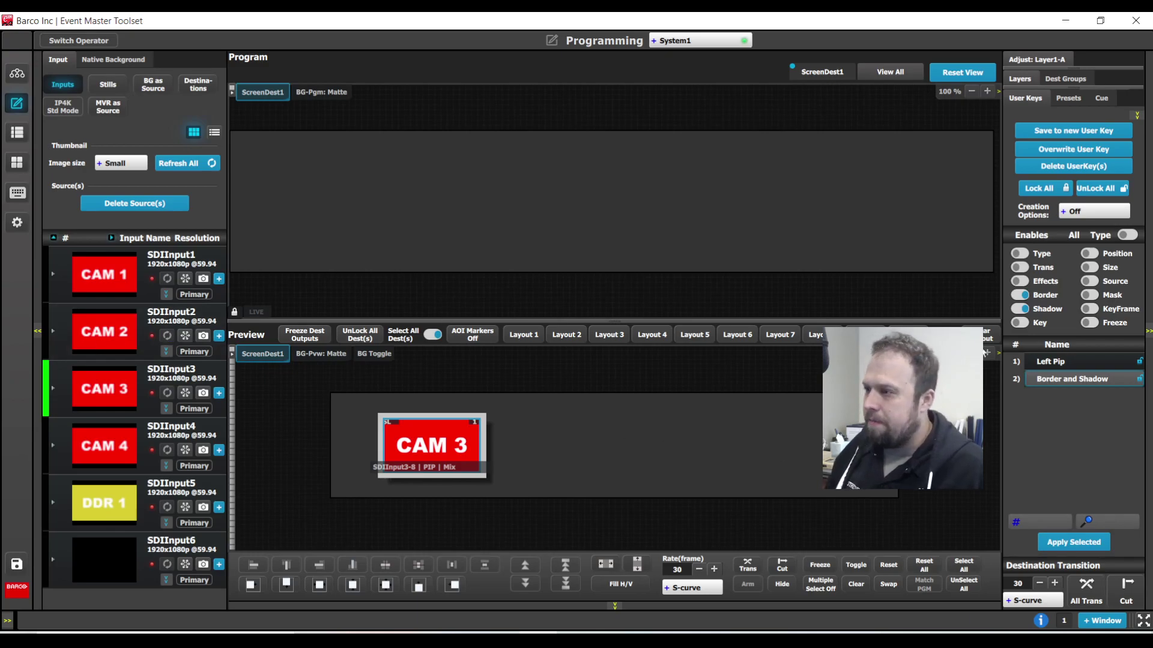
- Turn off the CAM 3 layer's shadow and set its Border Type to Off
left_click(1032, 60)
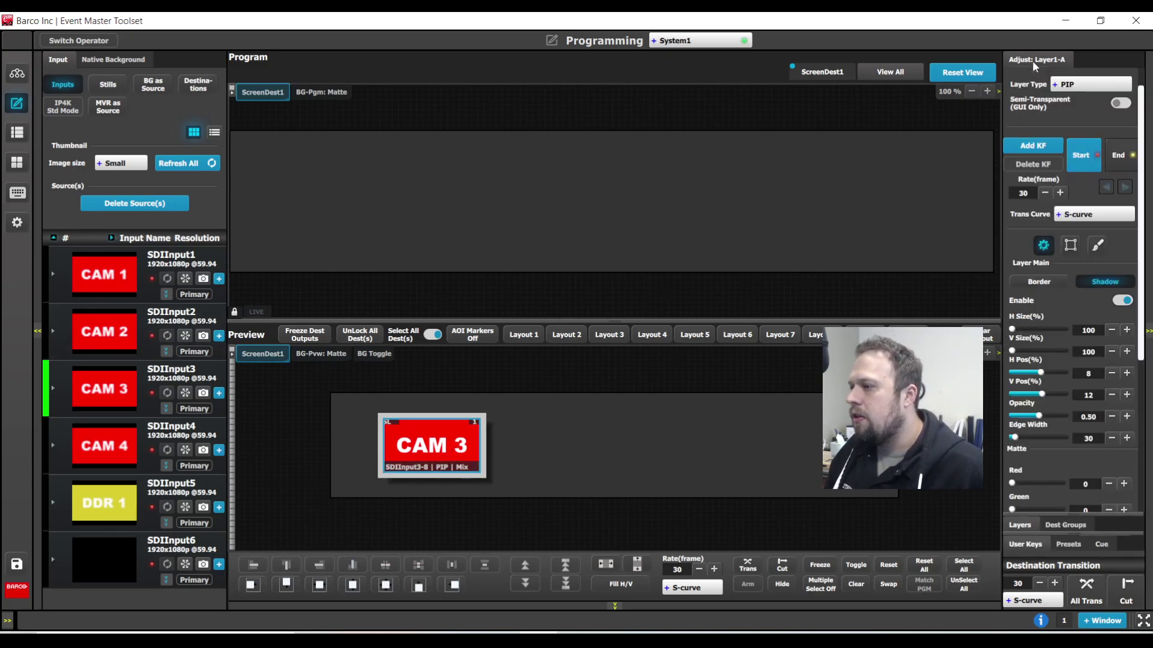
left_click(1123, 301)
left_click(1038, 282)
left_click(1081, 302)
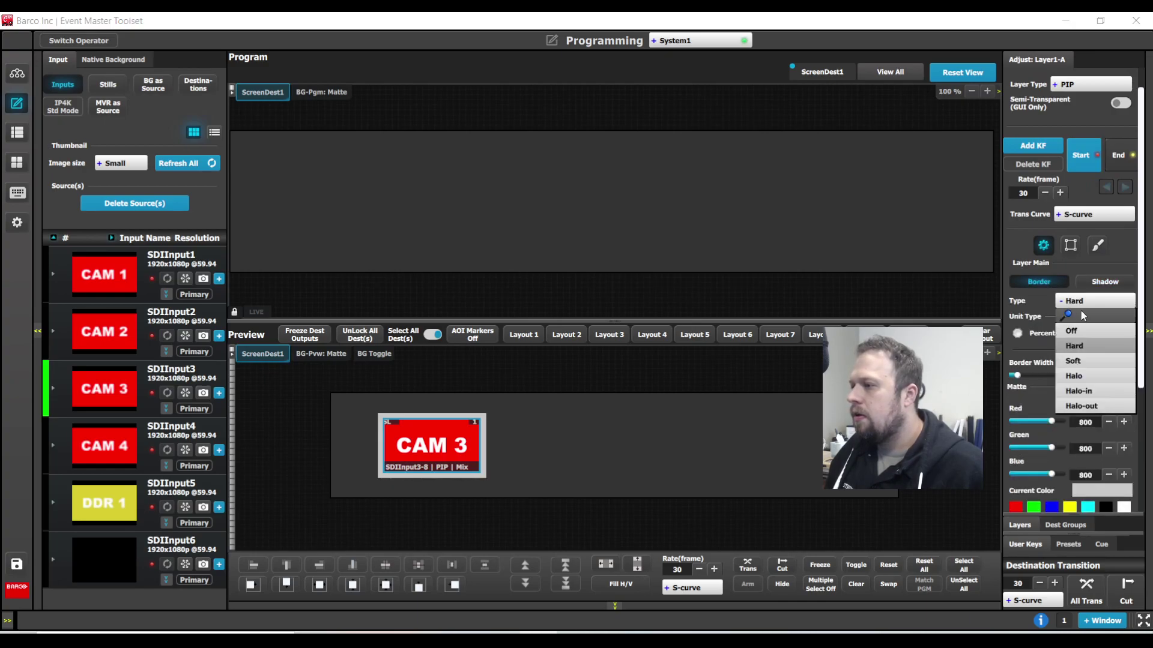
left_click(1096, 331)
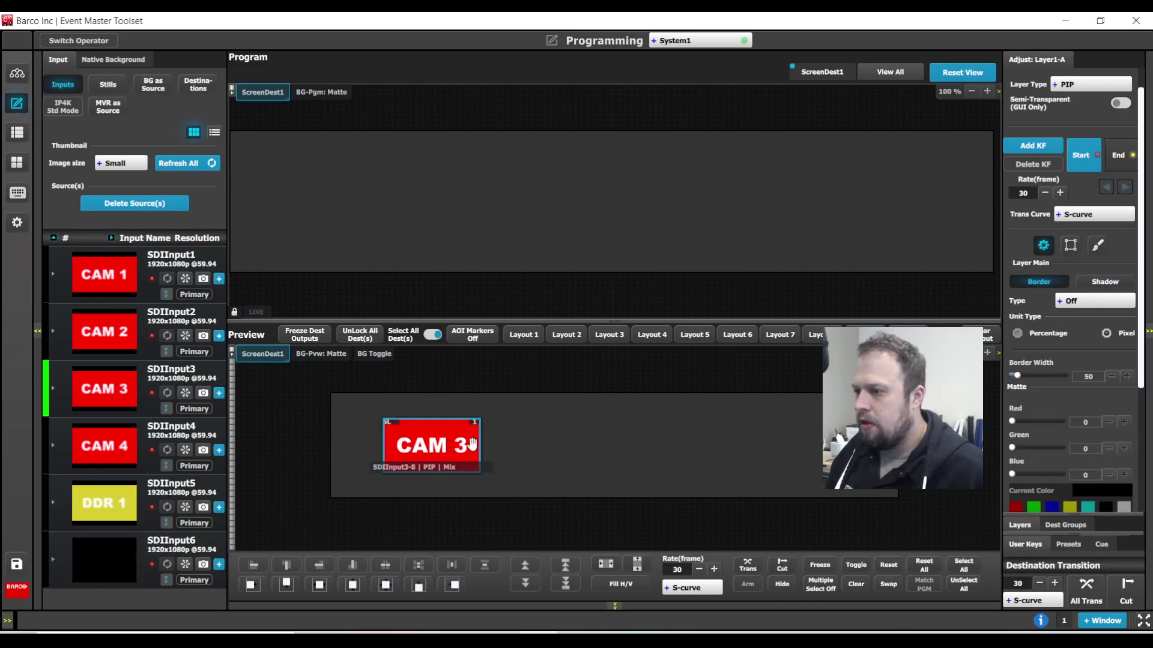
- Enable only Border and Shadow for saving in the Layer1-A user key settings
left_click(1023, 544)
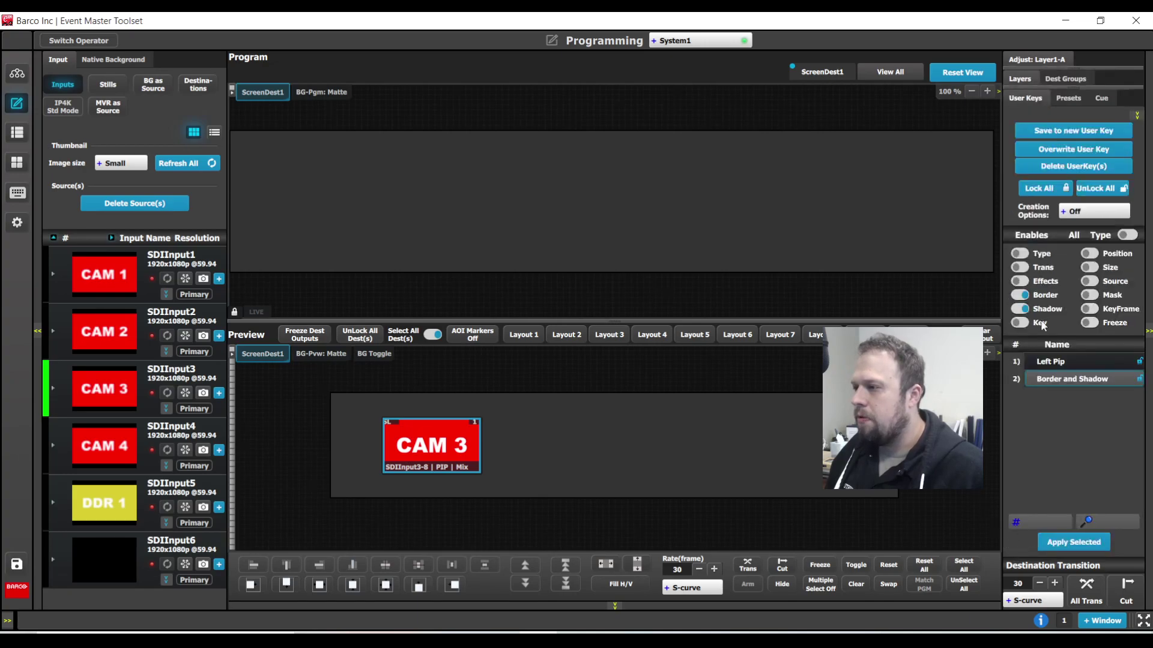
left_click(1019, 308)
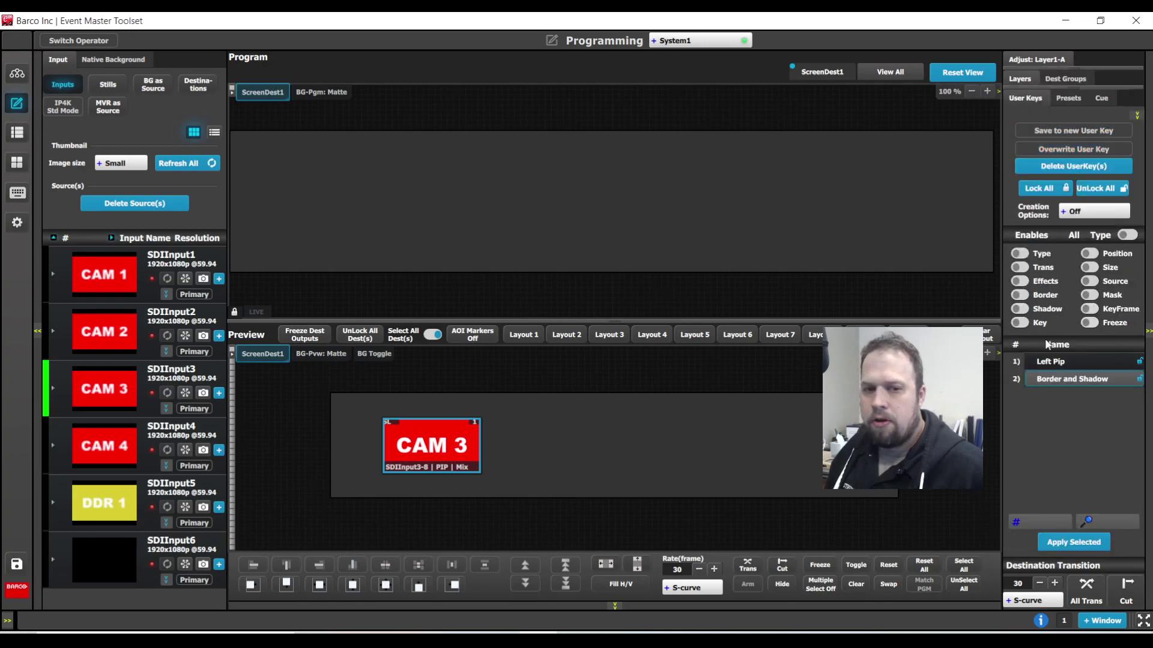
left_click(1019, 295)
left_click(1019, 308)
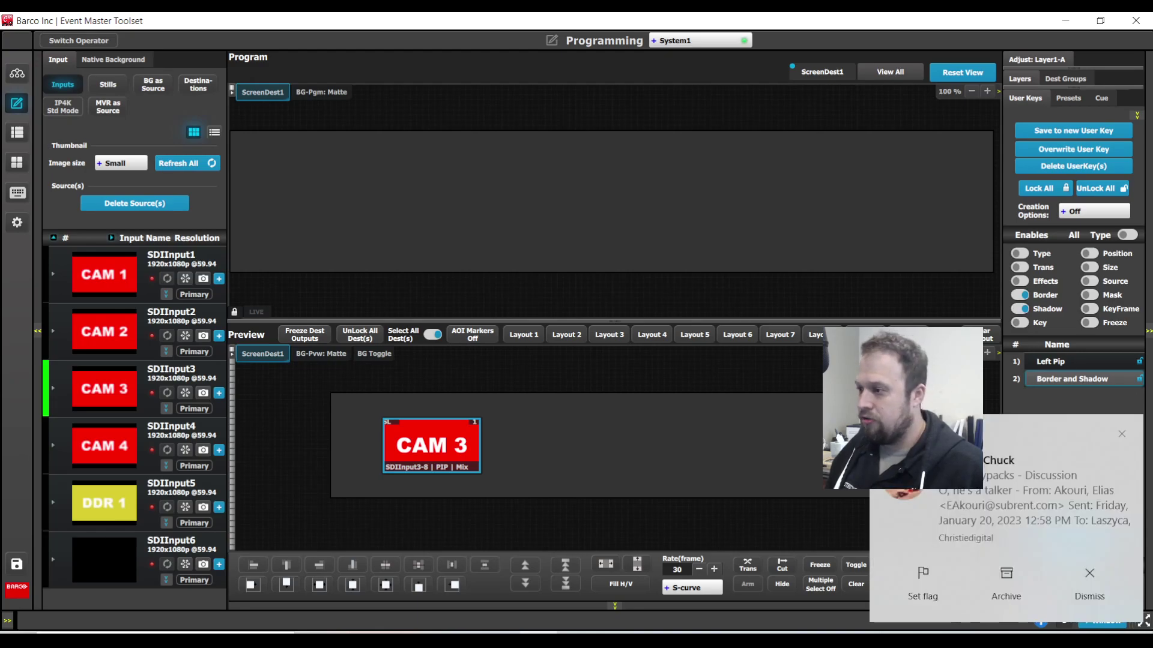
left_click(1123, 432)
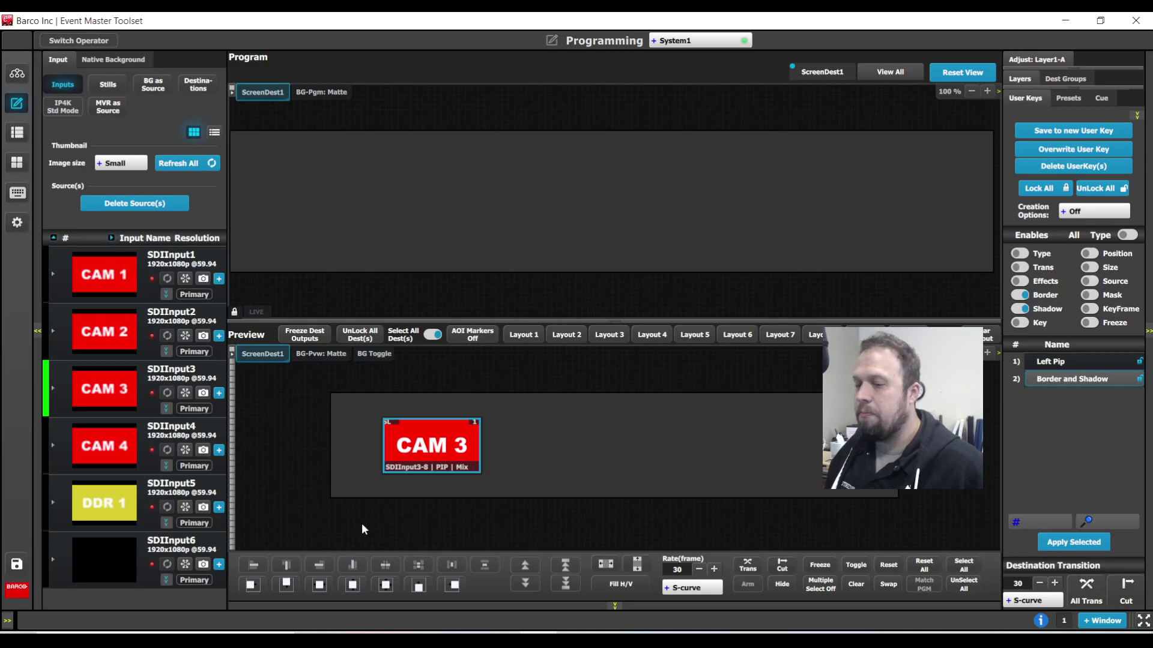
- Save the borderless look as a third user key named 'No border no shadow'
left_click(1073, 130)
double_click(1055, 397)
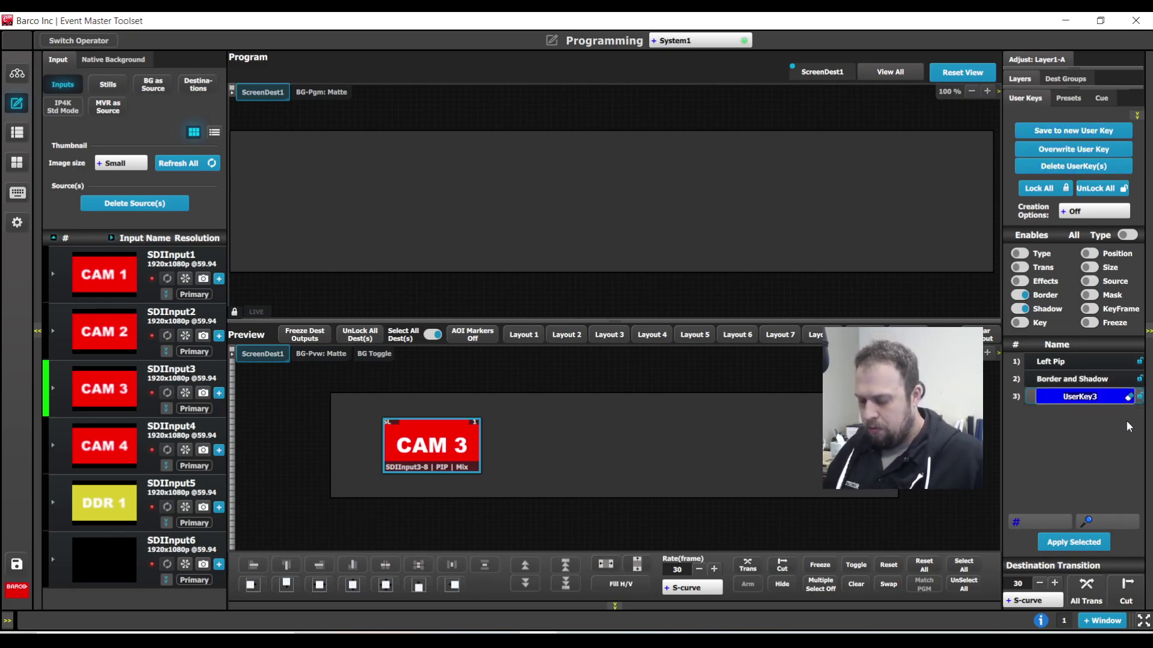
type("No bor")
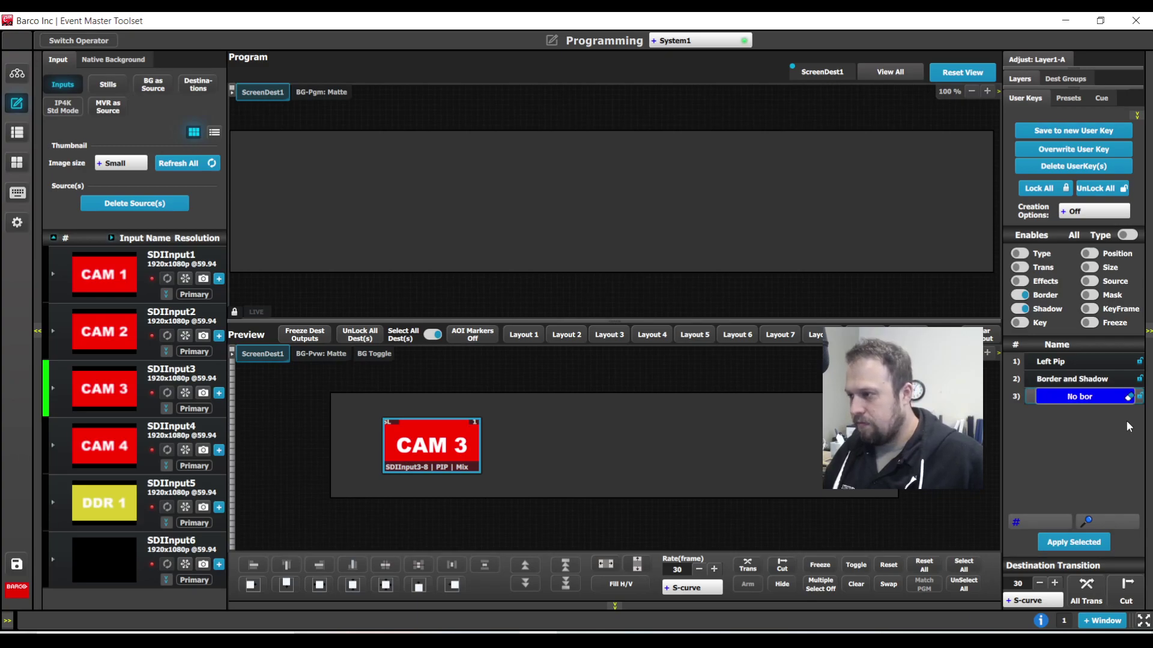
type("der no shadow")
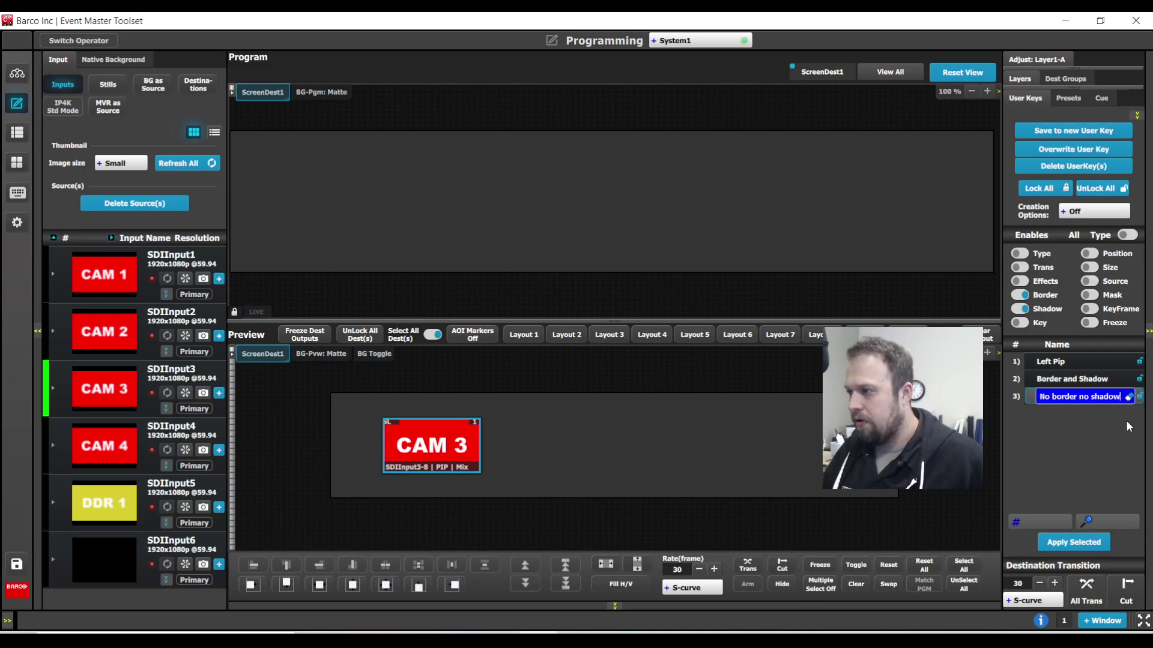
key("Return")
- Test each user key on CAM 3, finishing with the Left Pip key
left_click_drag(1081, 379, 456, 451)
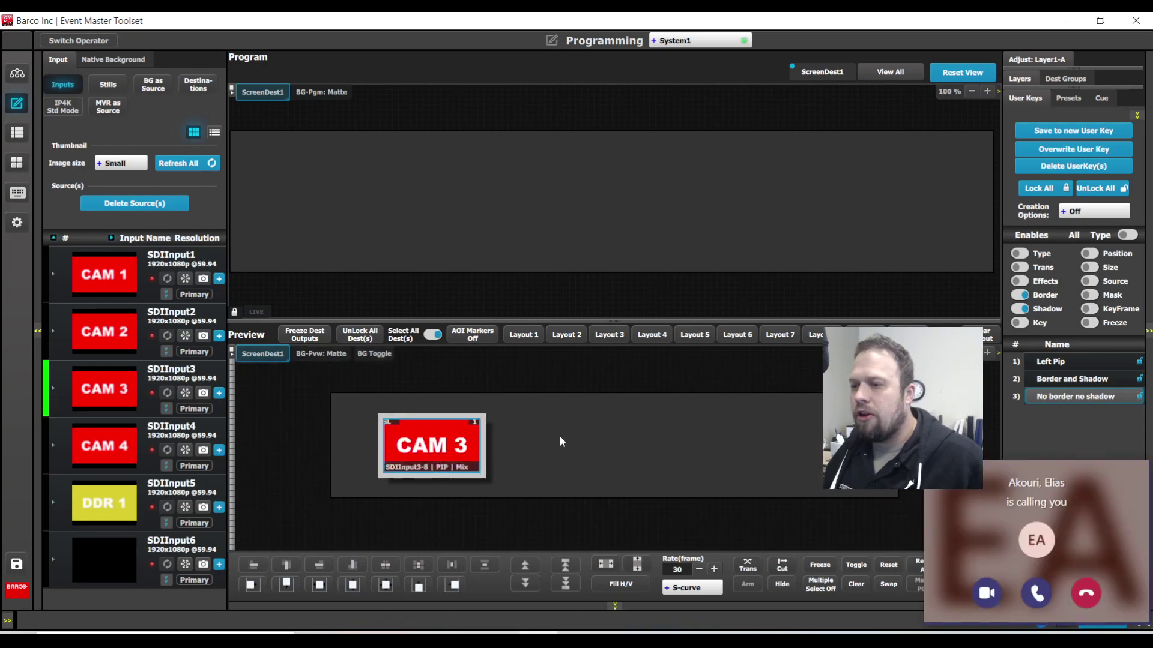
left_click(1085, 593)
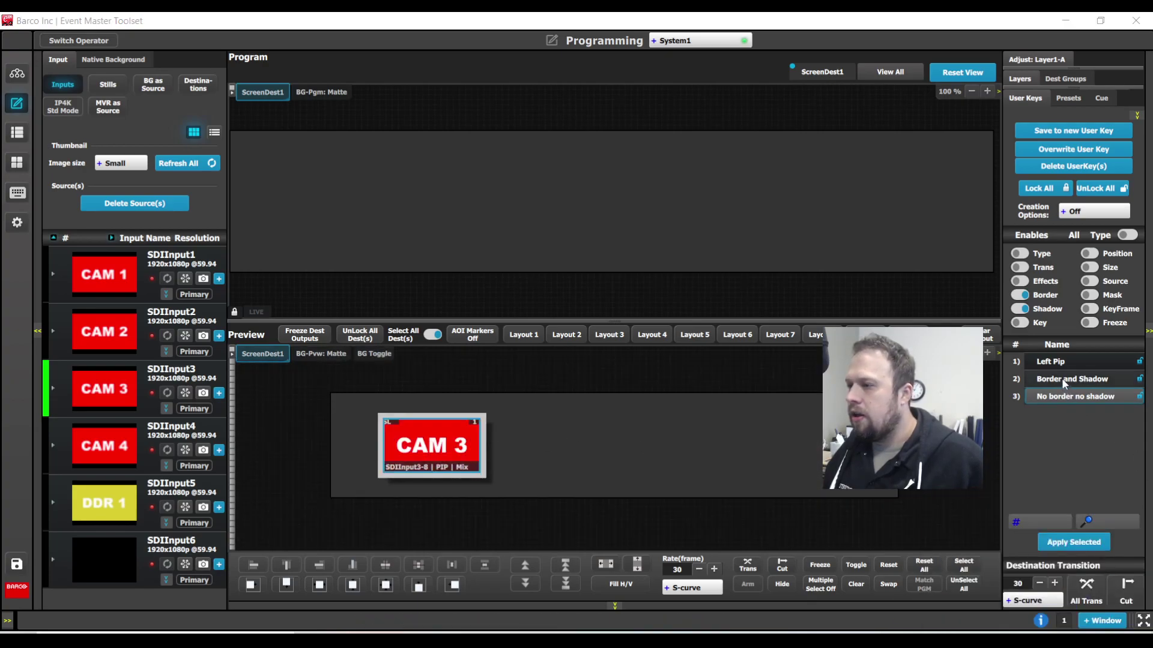
left_click_drag(1068, 397, 405, 452)
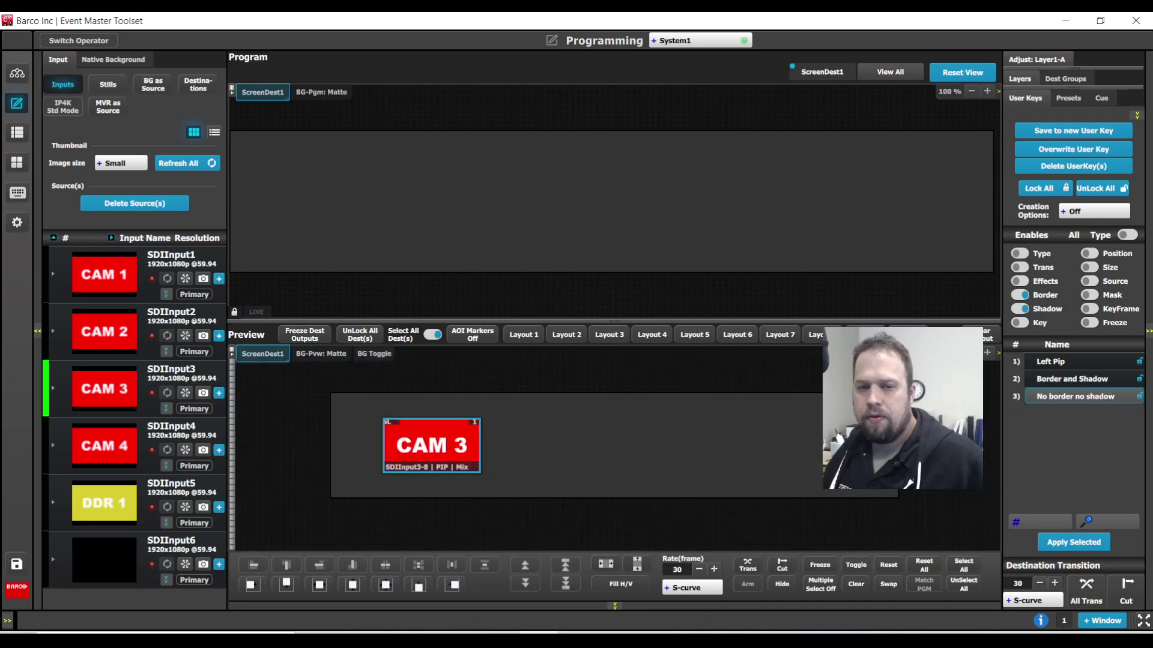
left_click_drag(1059, 379, 506, 438)
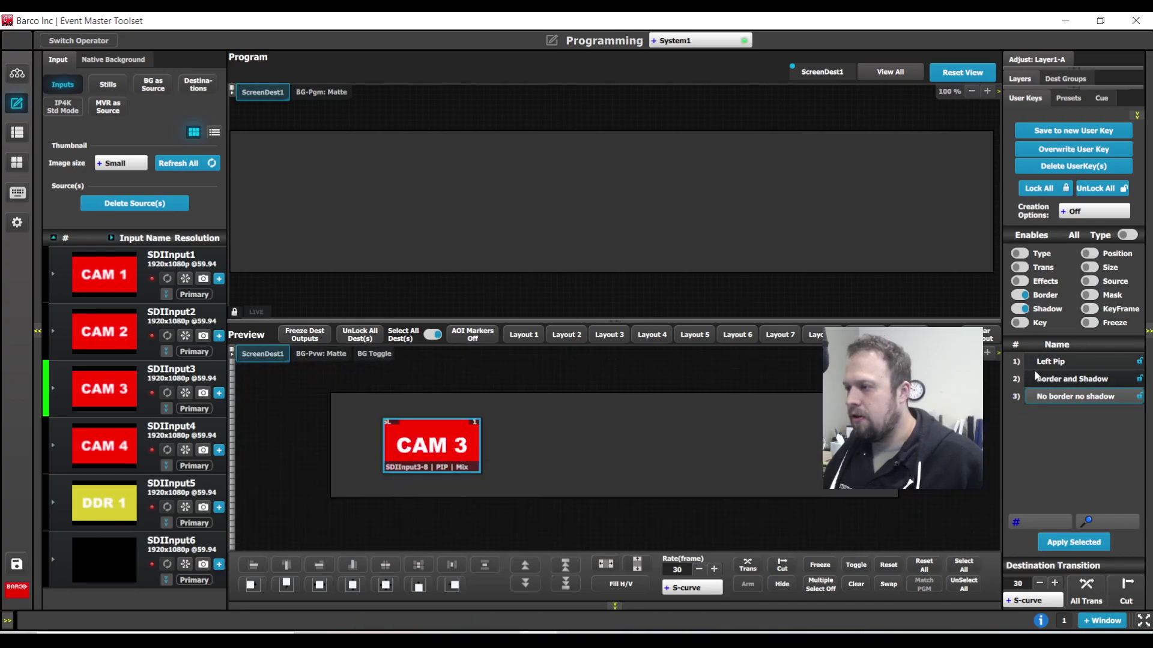
left_click_drag(1044, 361, 449, 433)
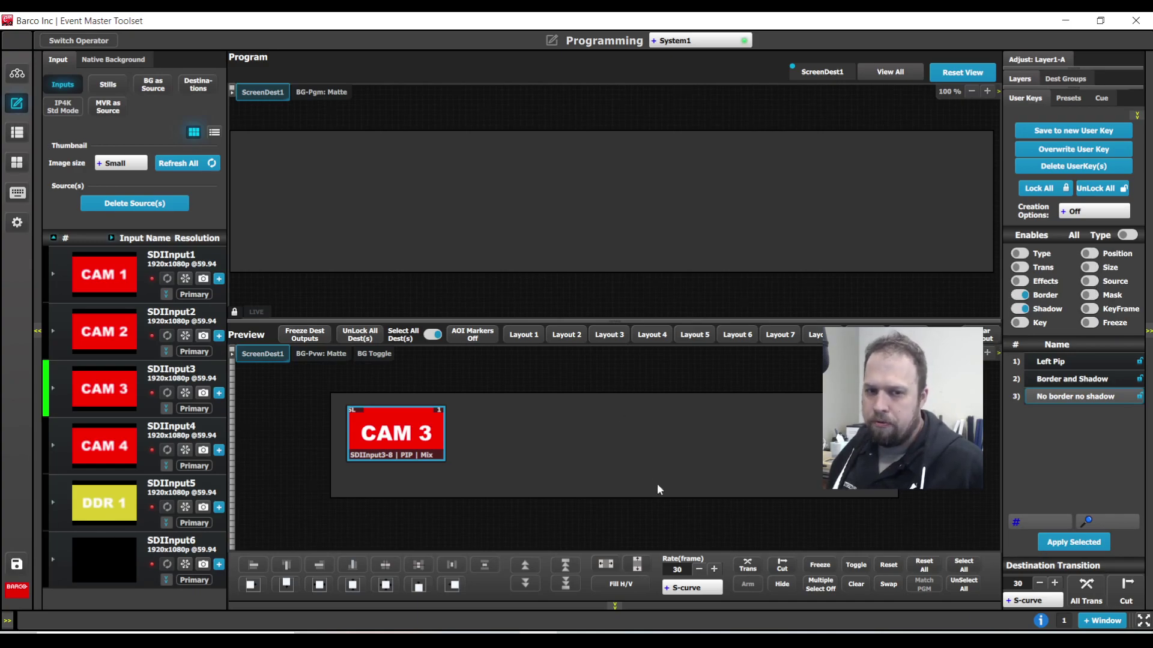
- Open the Controller page and list the three user keys in its User Key tab
left_click(17, 193)
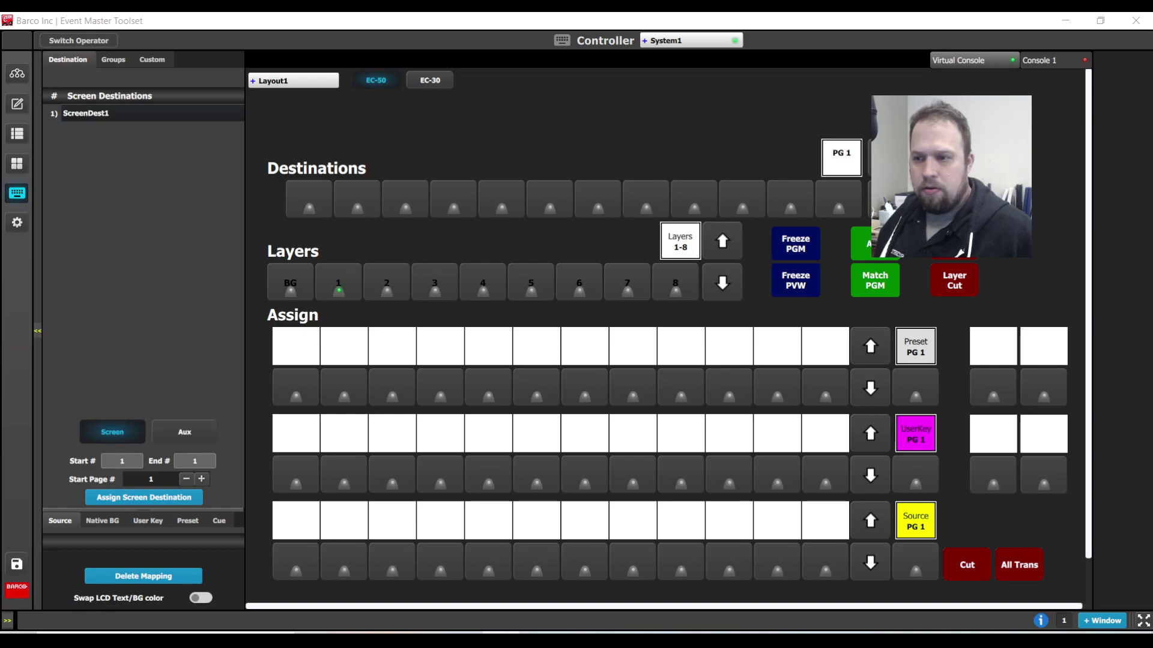
left_click(159, 525)
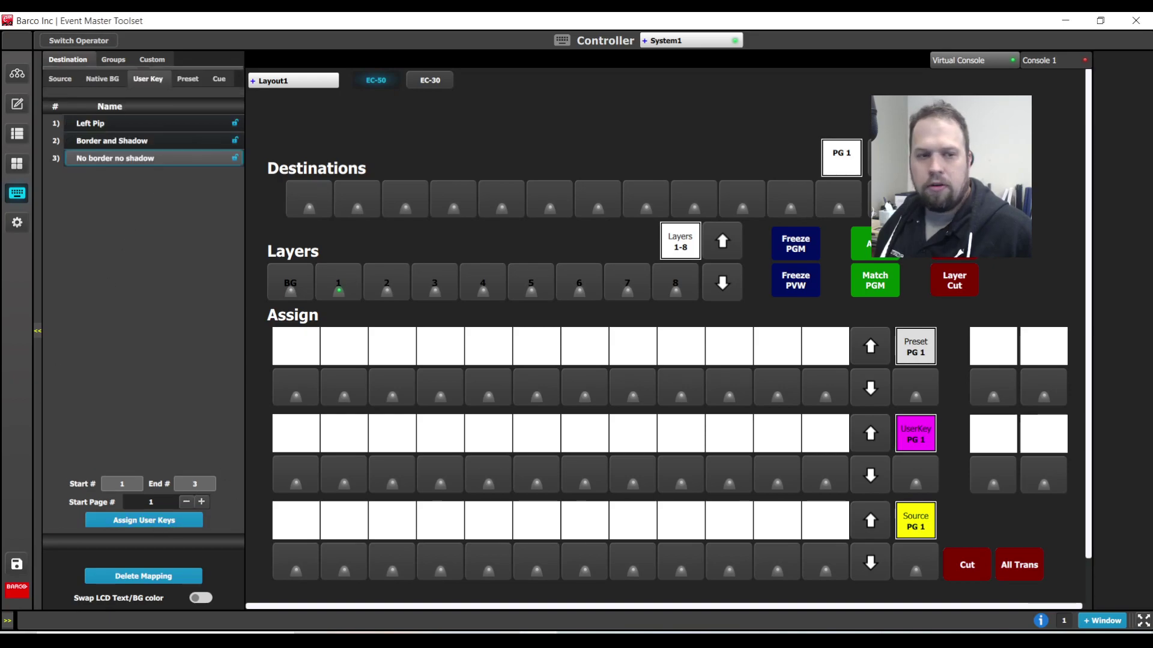